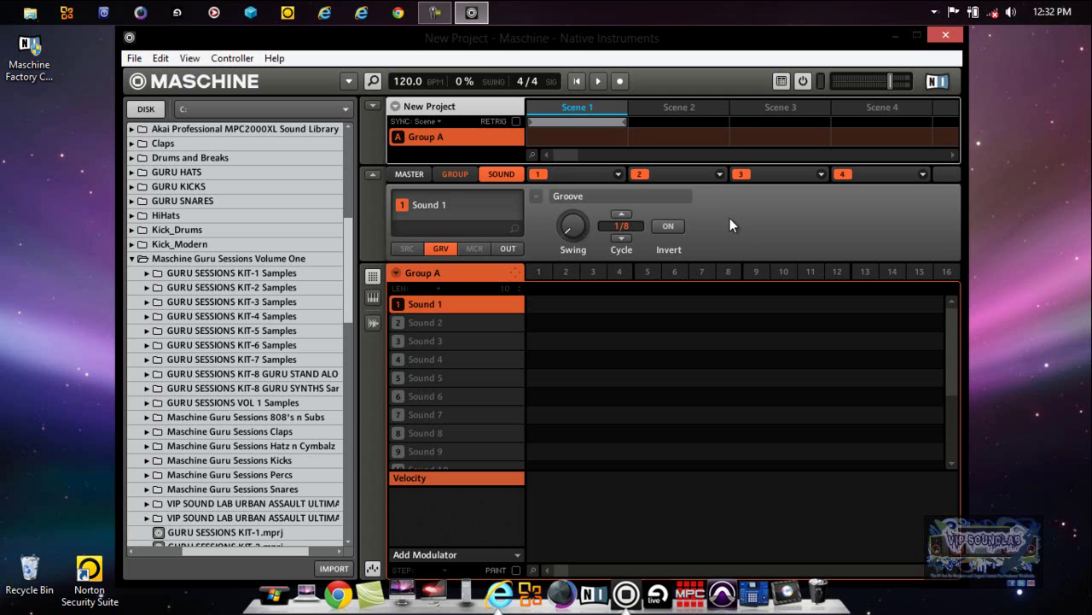
Step: Show the File menu with New, Open, Save, Save As and Save Project with Samples
left_click(135, 59)
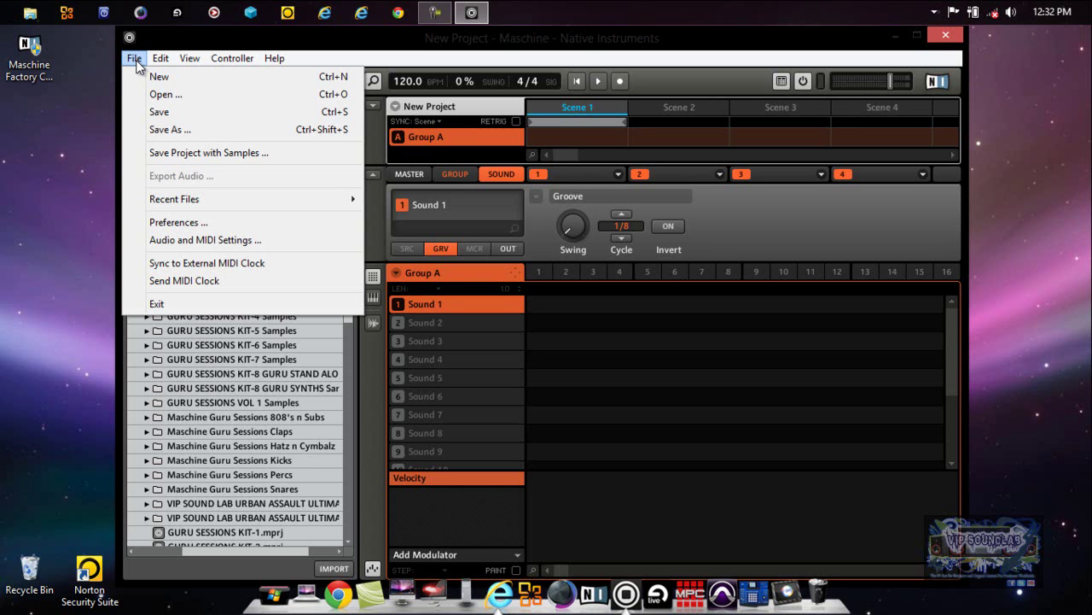
Step: Glance at the View menu's window size options, then dismiss the menus
left_click(186, 59)
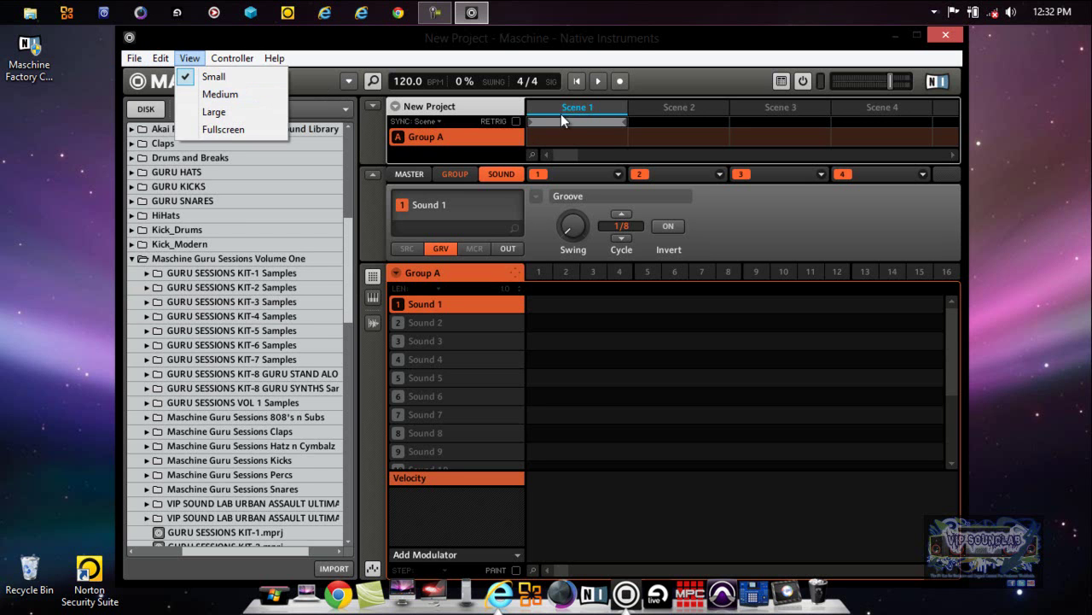
left_click(640, 50)
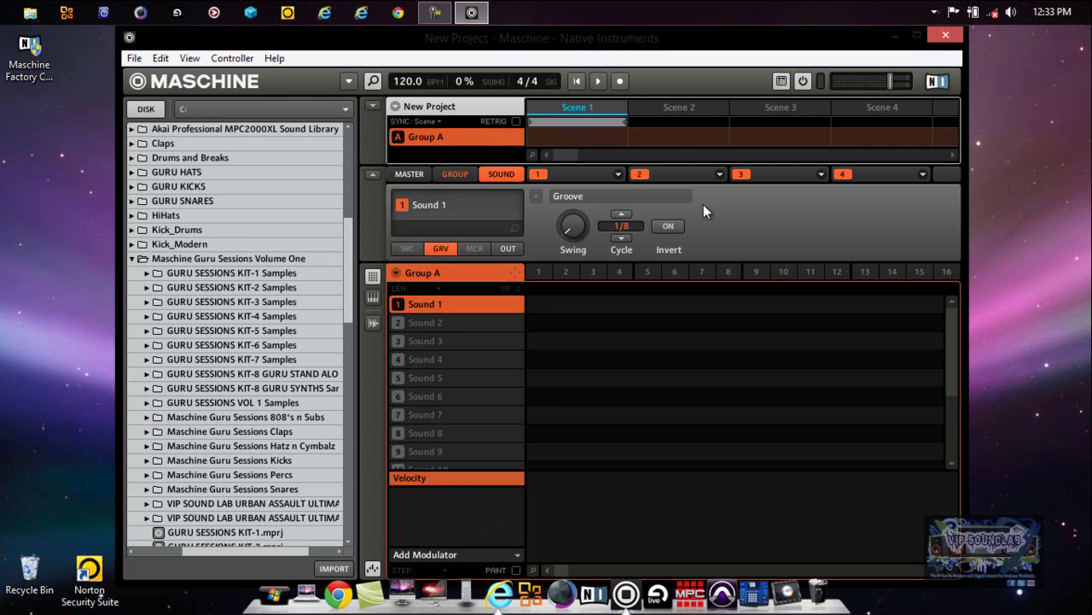
left_click(155, 106)
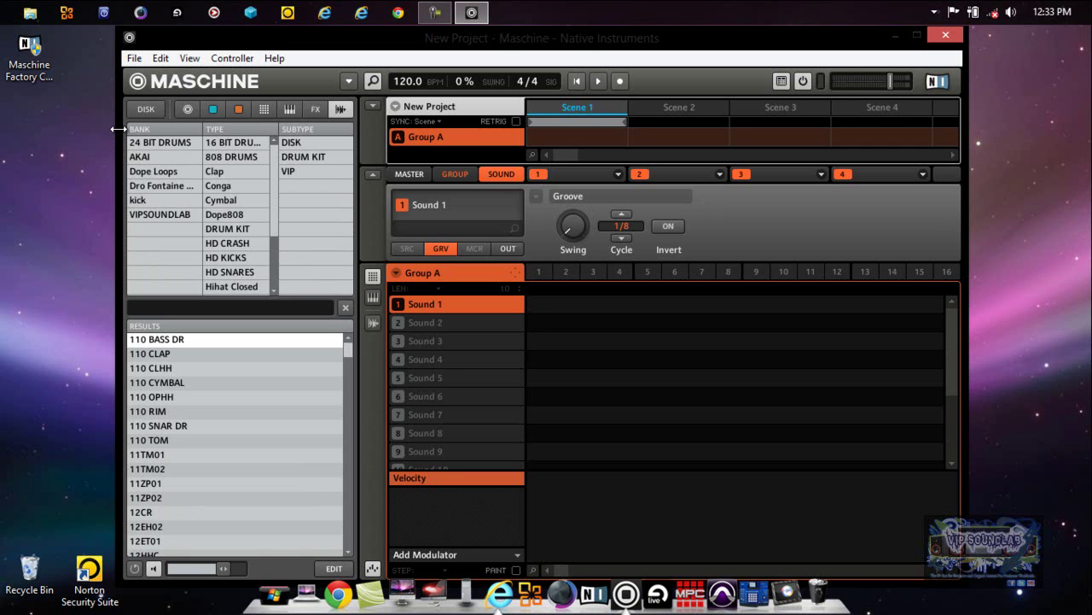
left_click(149, 111)
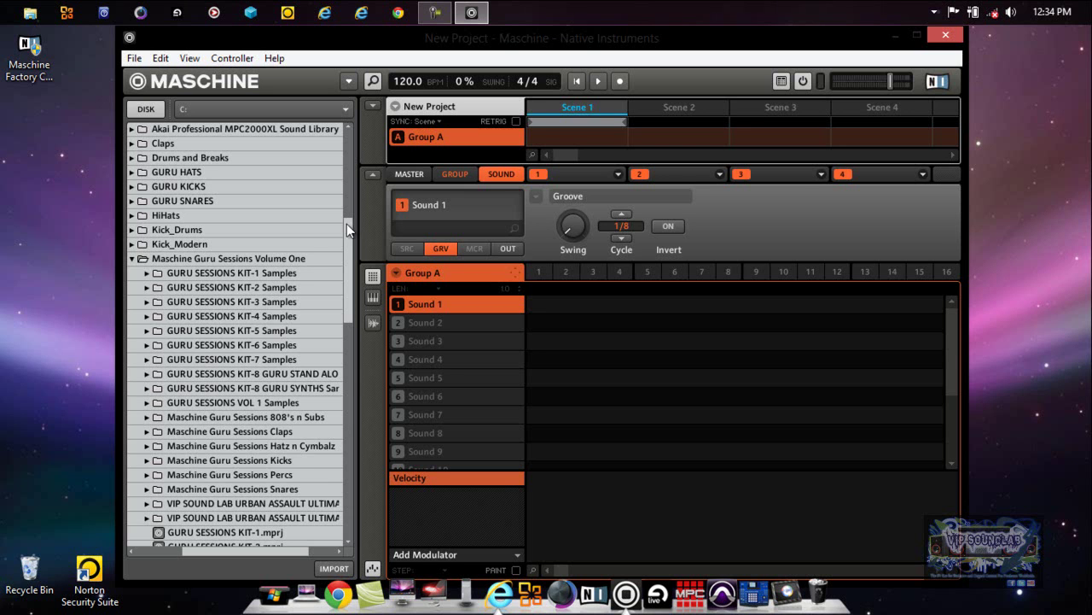
Step: Browse into Maschine Guru Sessions Volume One and select the Maschine Guru Sessions Kicks folder
left_click(192, 272)
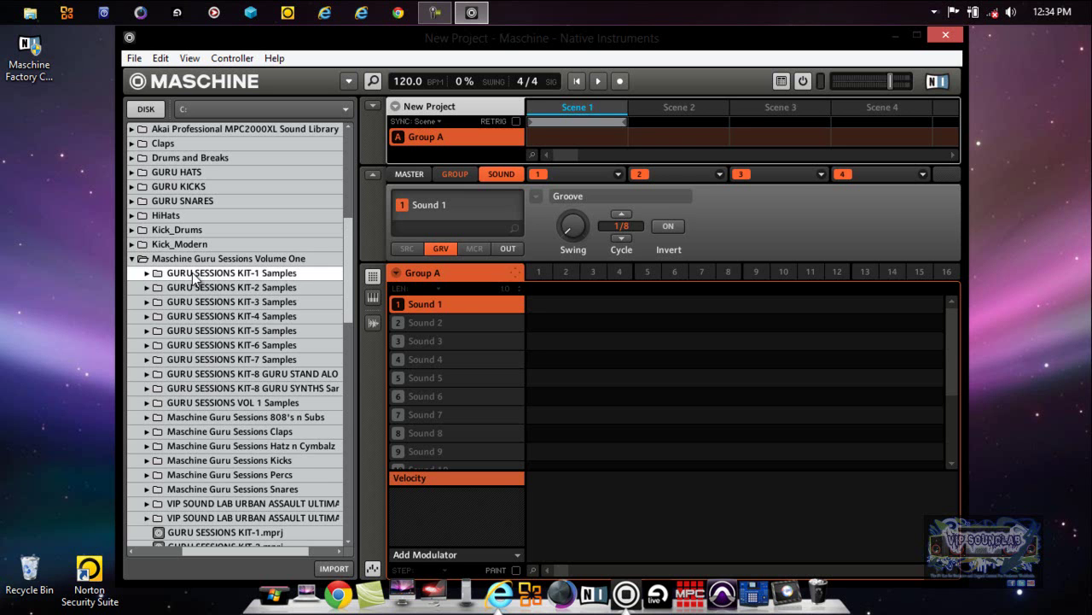
left_click(196, 263)
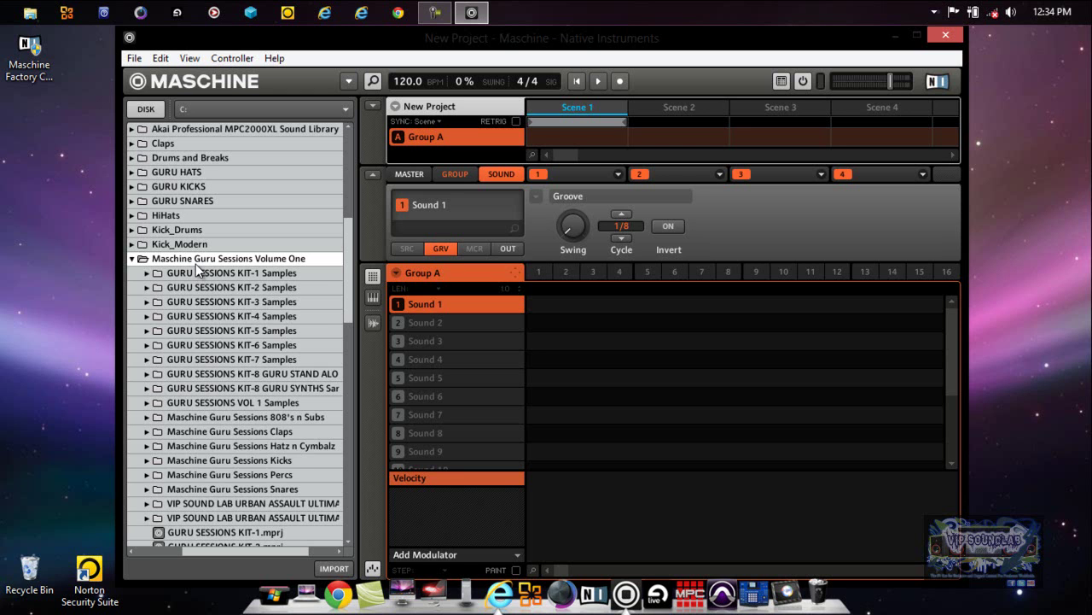
left_click(239, 459)
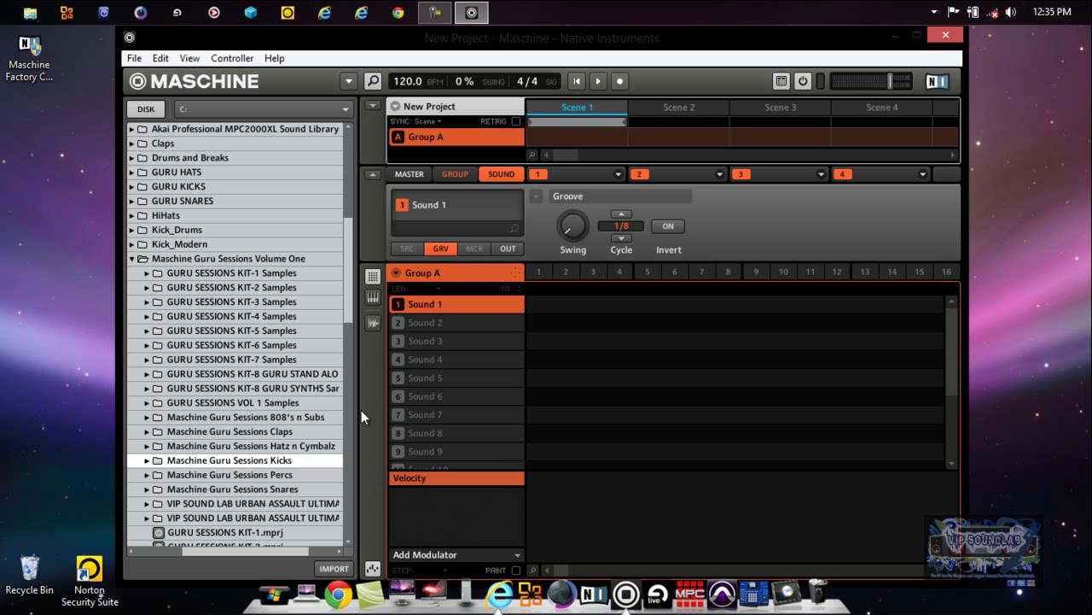
Step: Import the Kicks folder with bank MASCHINE GURU, type GURU and subtype CUSTOM, dropping HD KICKS and DRUM KIT
left_click(338, 567)
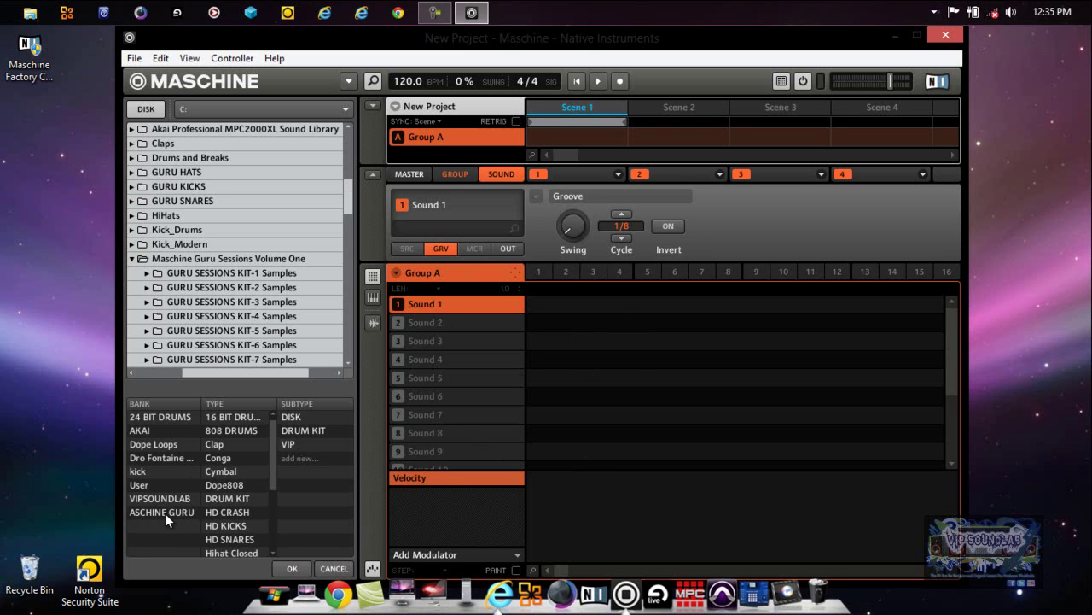
key("Return")
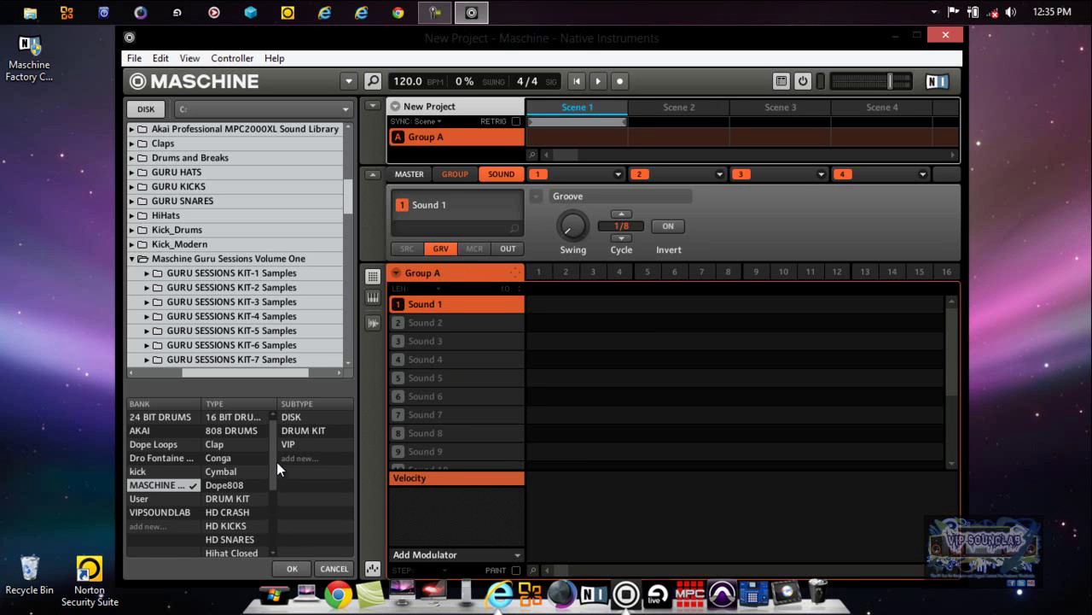
left_click_drag(273, 459, 280, 522)
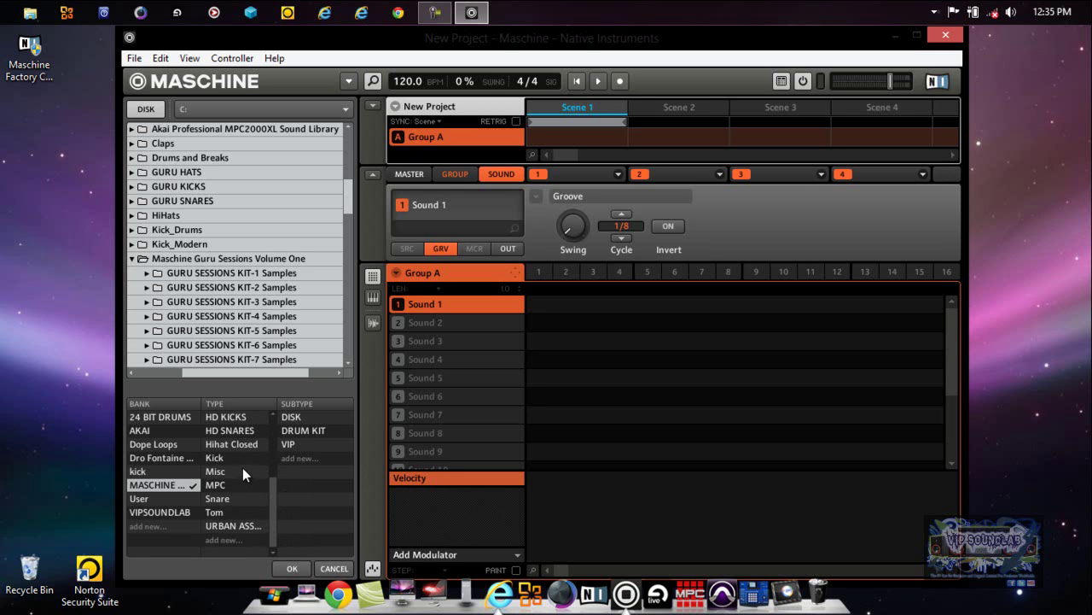
left_click(232, 418)
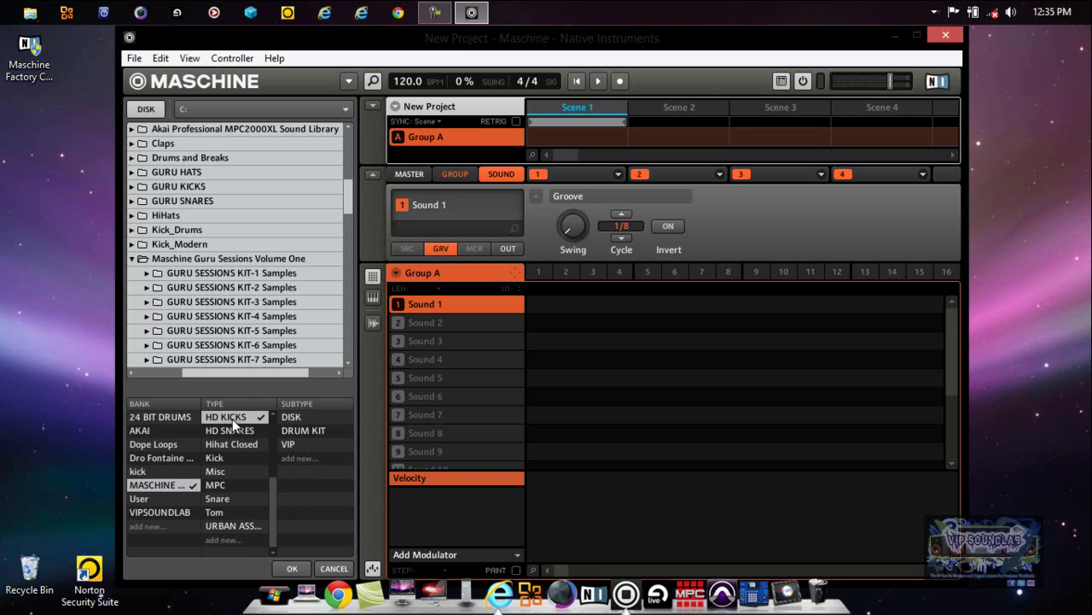
left_click(302, 431)
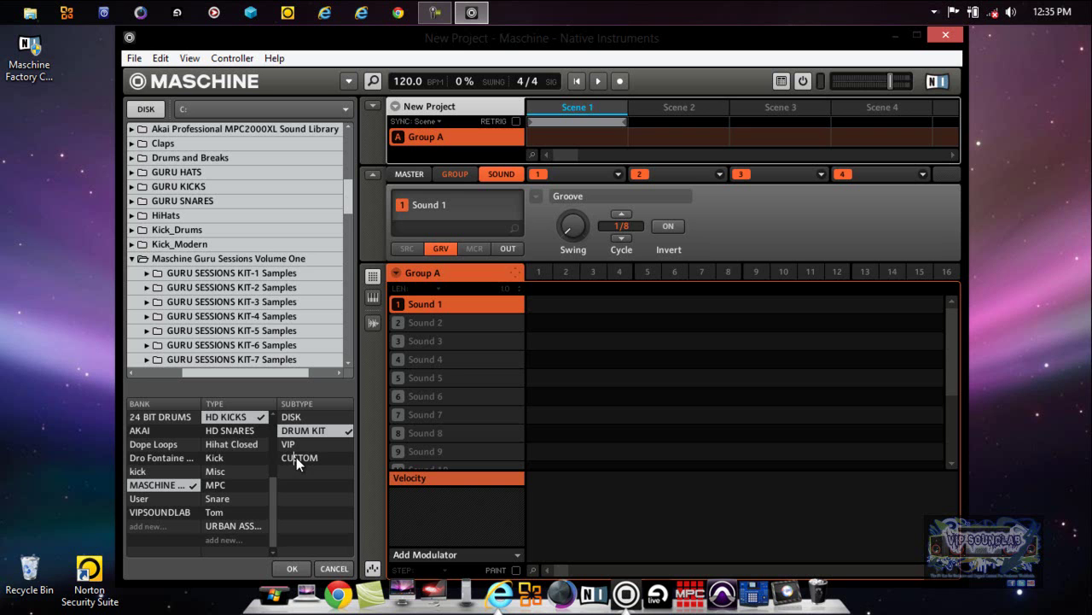
key("Return")
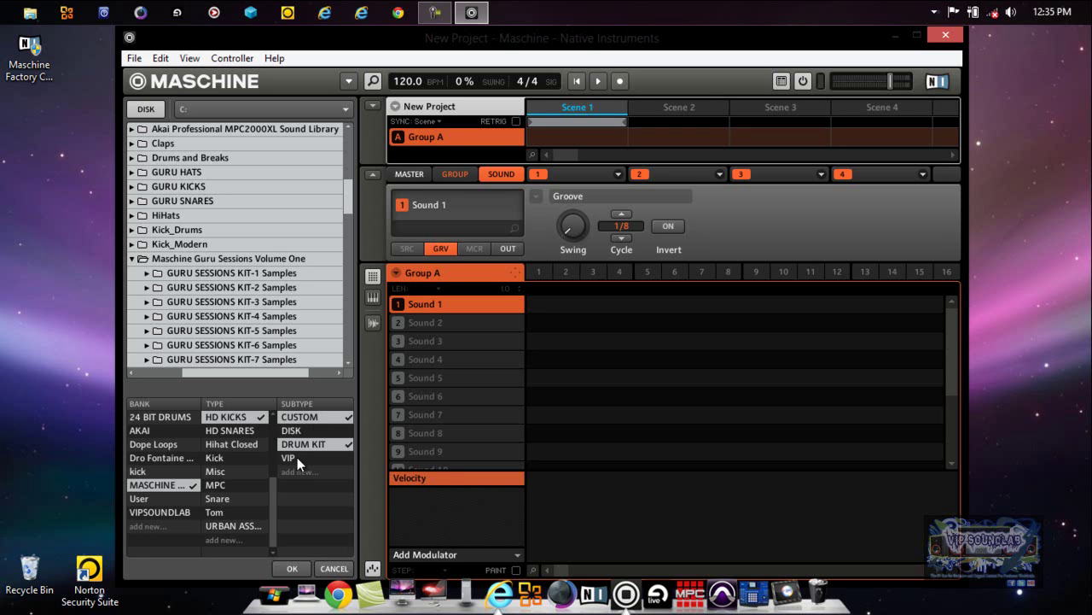
left_click(335, 445)
key("Return")
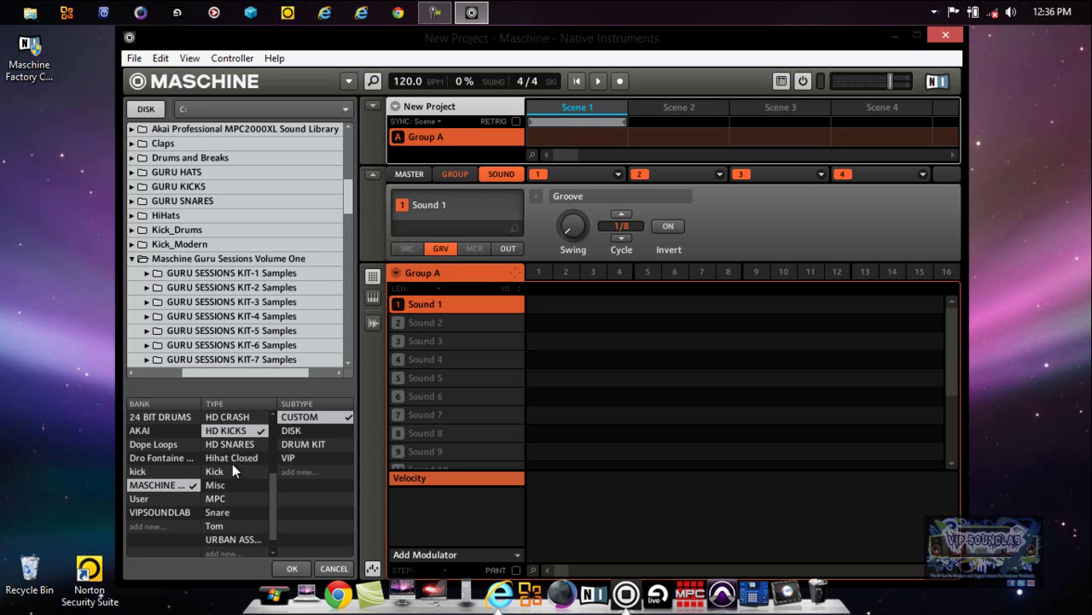
left_click(242, 431)
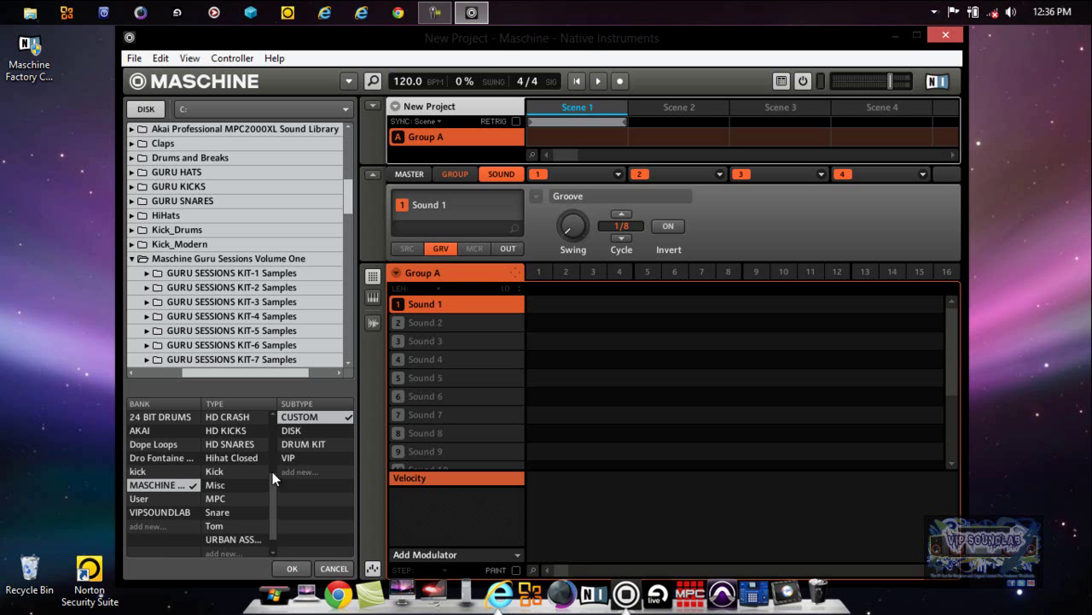
left_click_drag(275, 514, 266, 402)
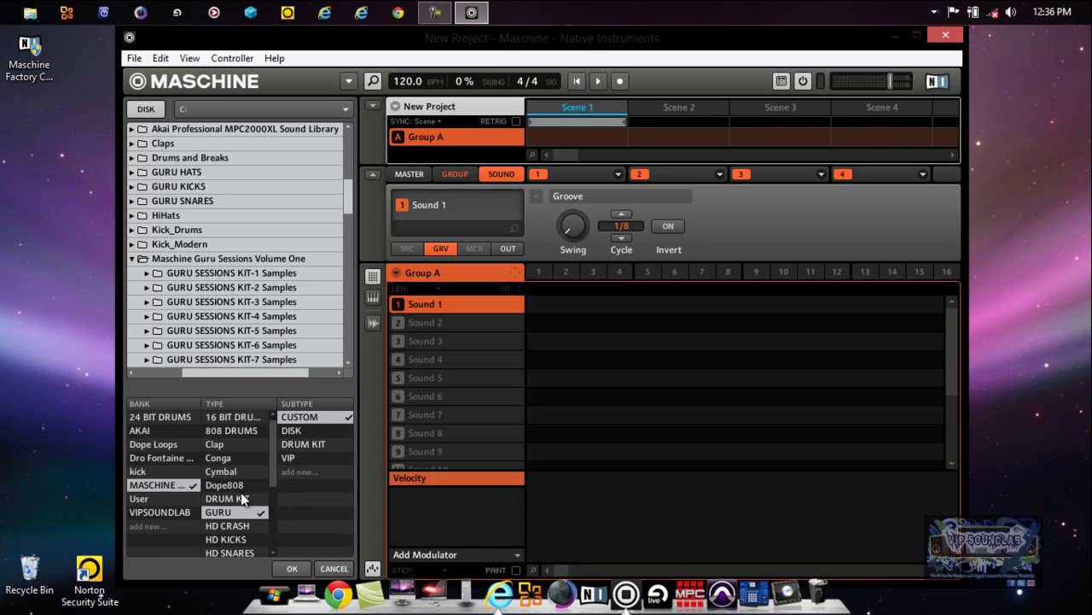
left_click(293, 568)
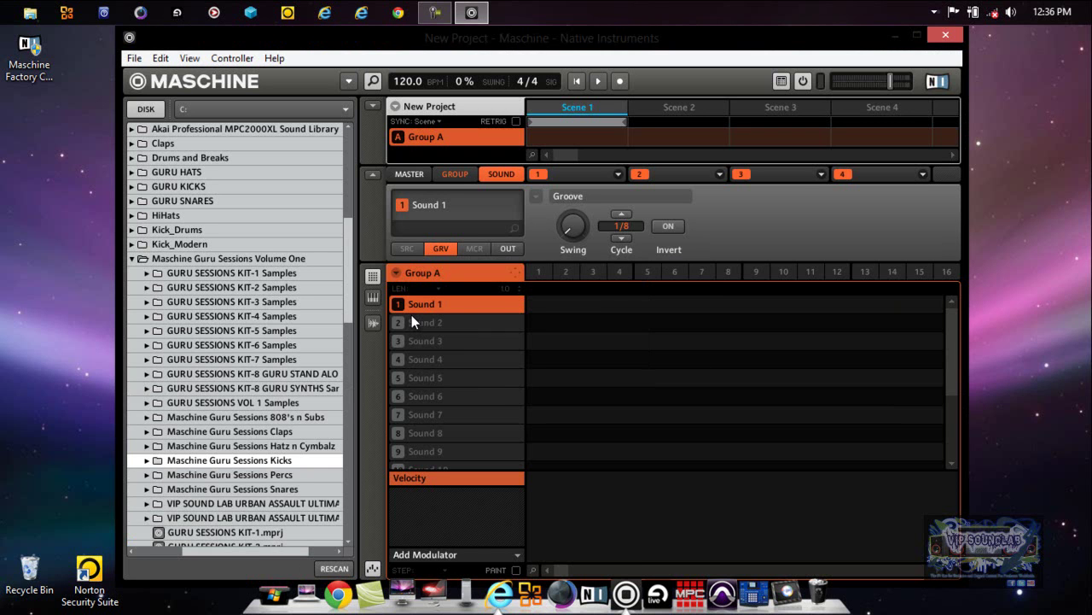
Step: Switch to the library and filter by bank MASCHINE GURU, type GURU, subtype CUSTOM
left_click(146, 108)
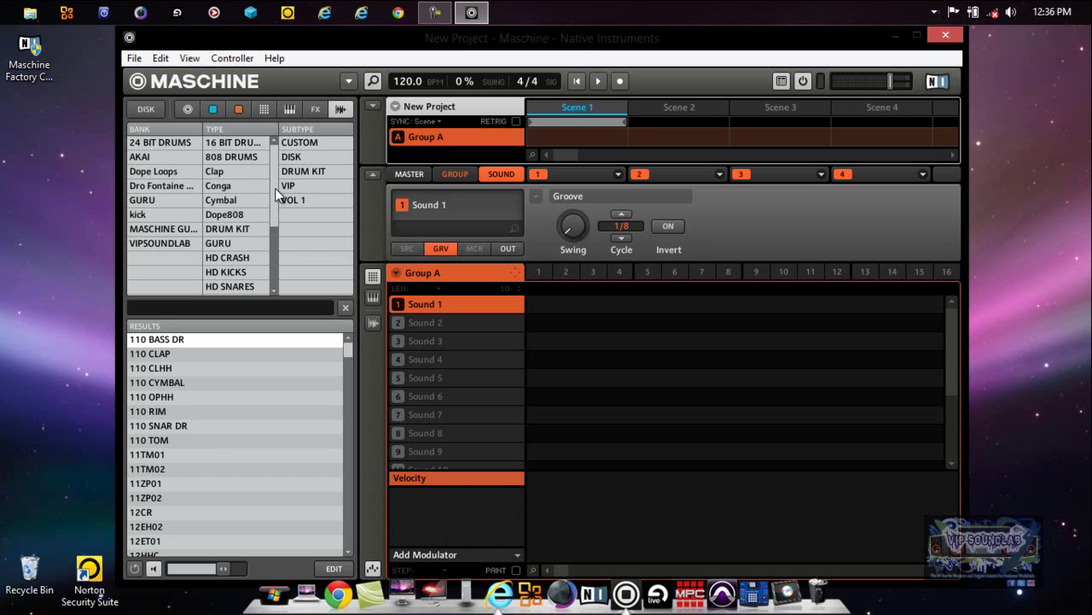
left_click(180, 228)
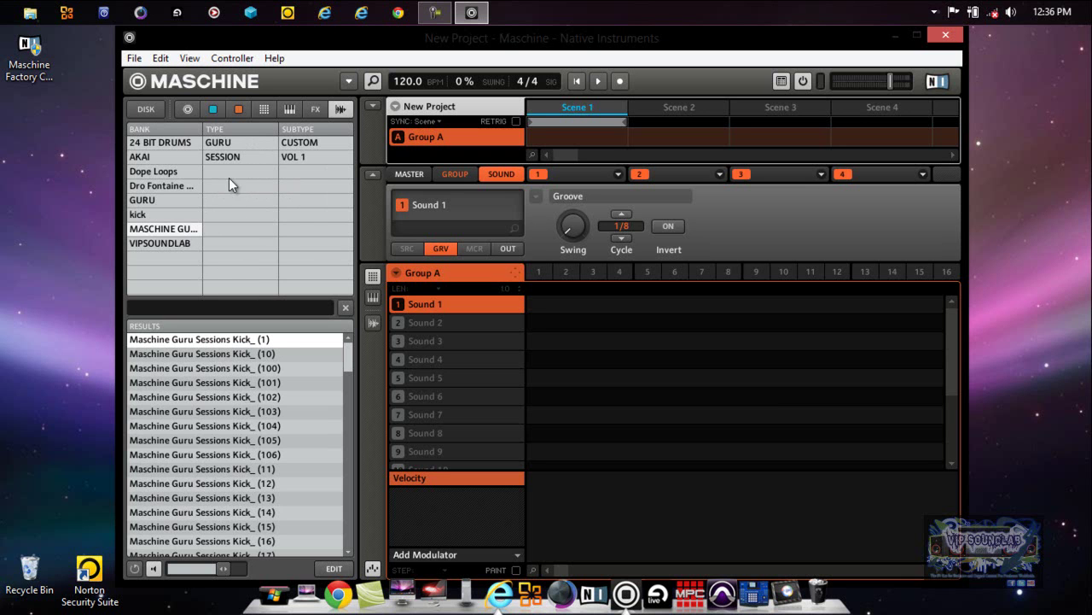
left_click(232, 143)
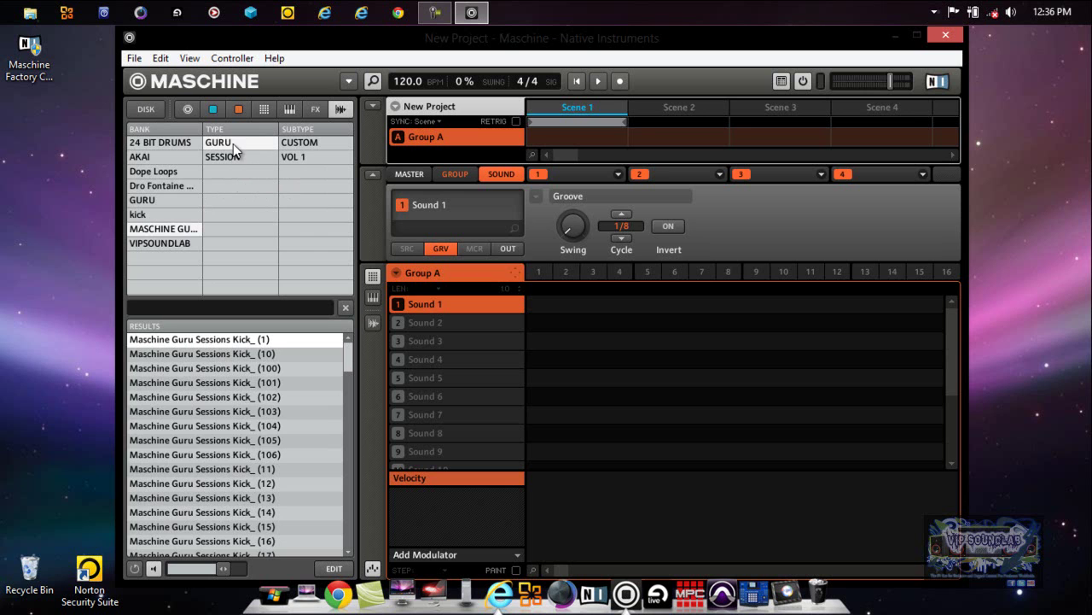
left_click(297, 141)
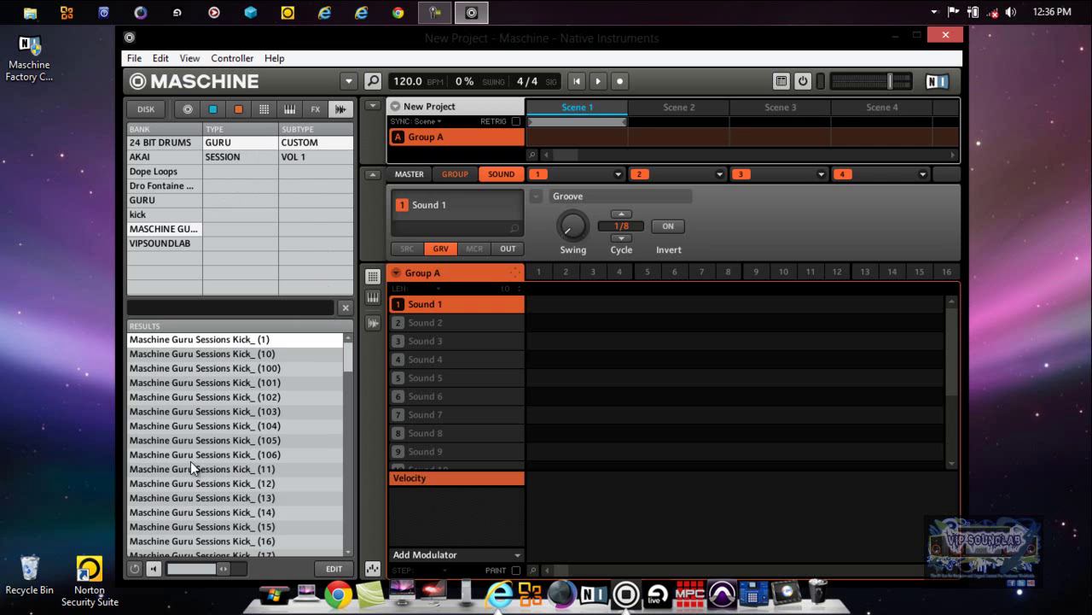
mouse_move(353, 354)
left_mouse_down()
mouse_move(350, 445)
mouse_move(350, 358)
left_mouse_up()
Step: Step through the library banks and settle on the MASCHINE GURU bank
key("Down")
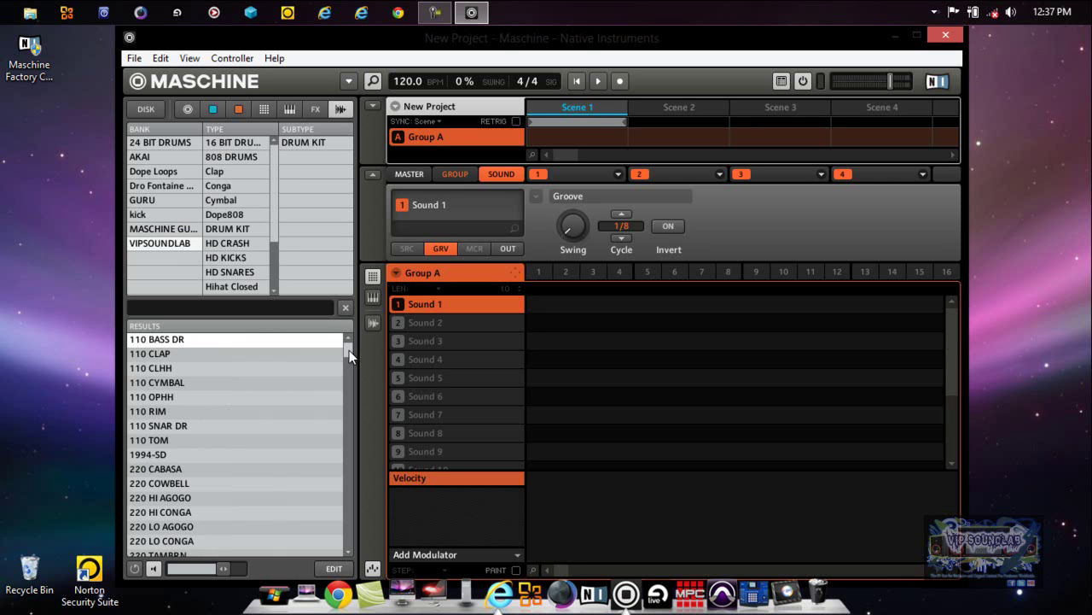
key("Up")
key("Up")
key("Up")
key("Up")
key("Up")
key("Up")
key("Down")
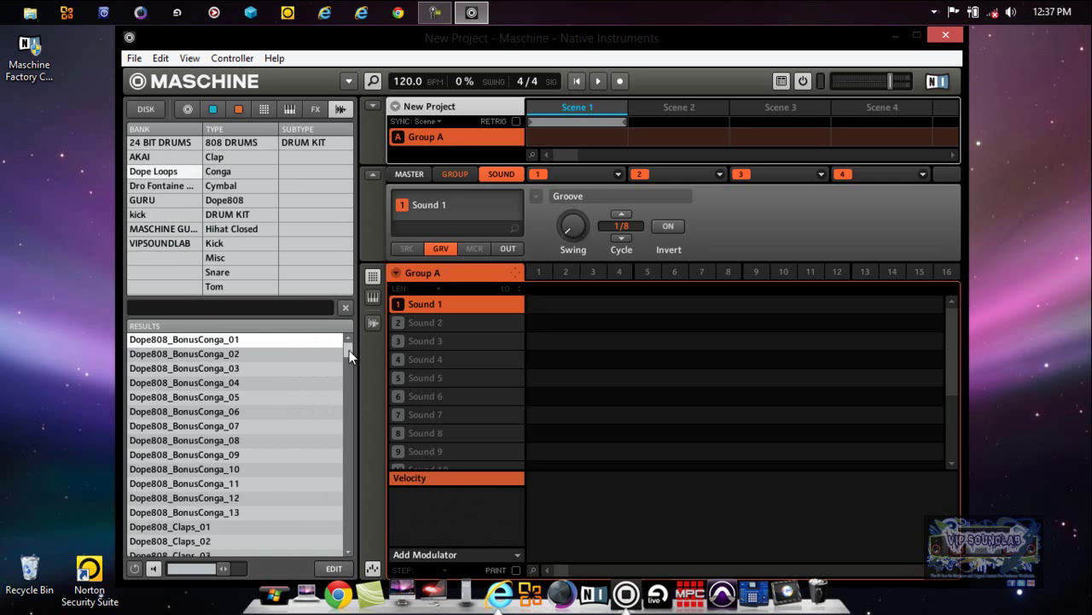
key("Down")
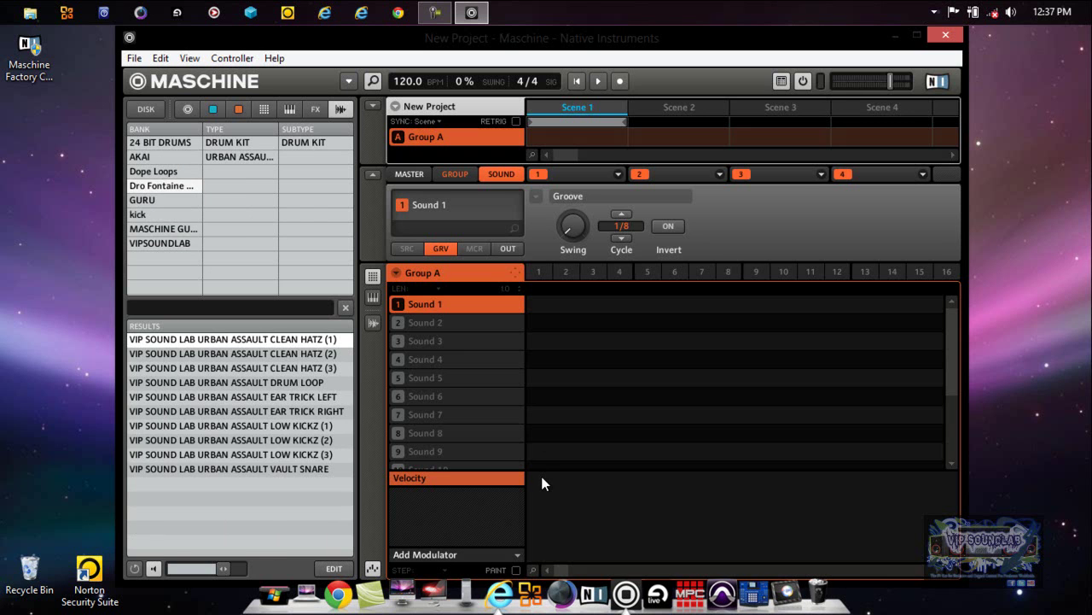
key("Down")
key("Down")
key("Down")
key("Down")
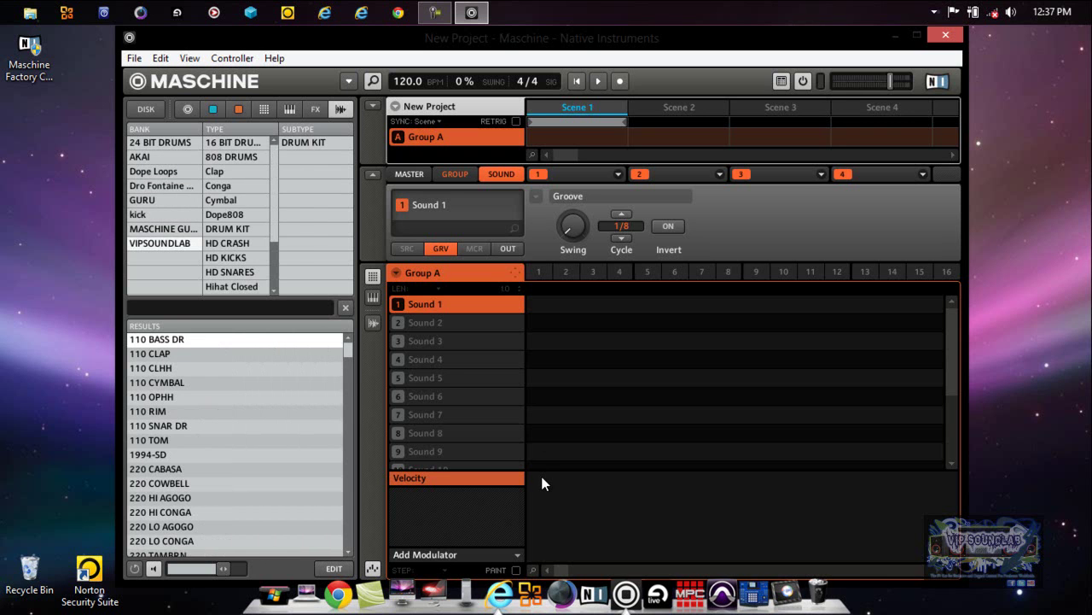
key("Up")
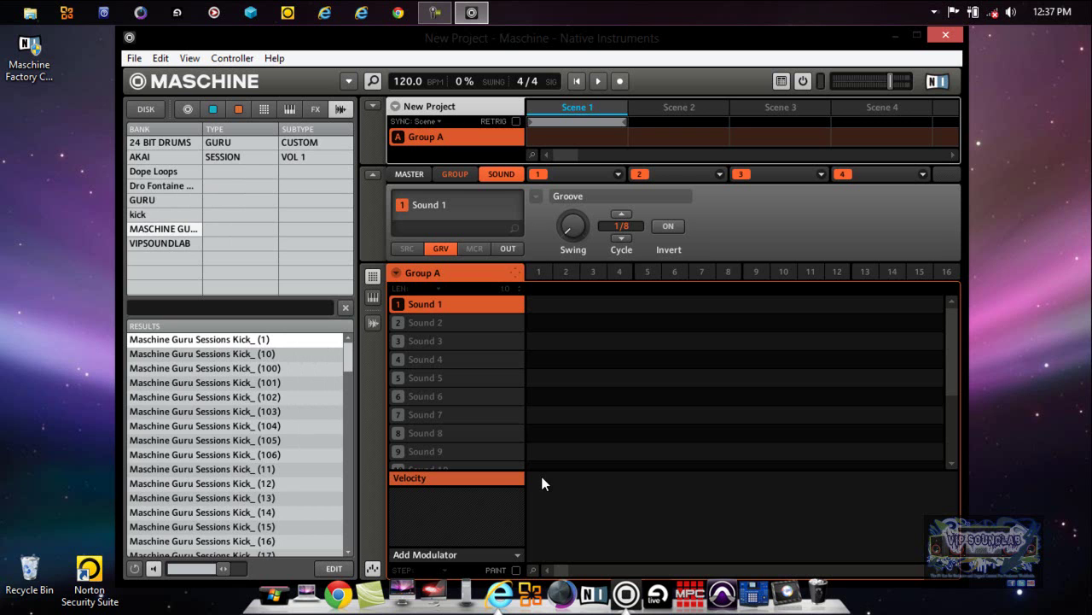
Step: Choose type GURU and subtype CUSTOM, then audition the kick results
key("Right")
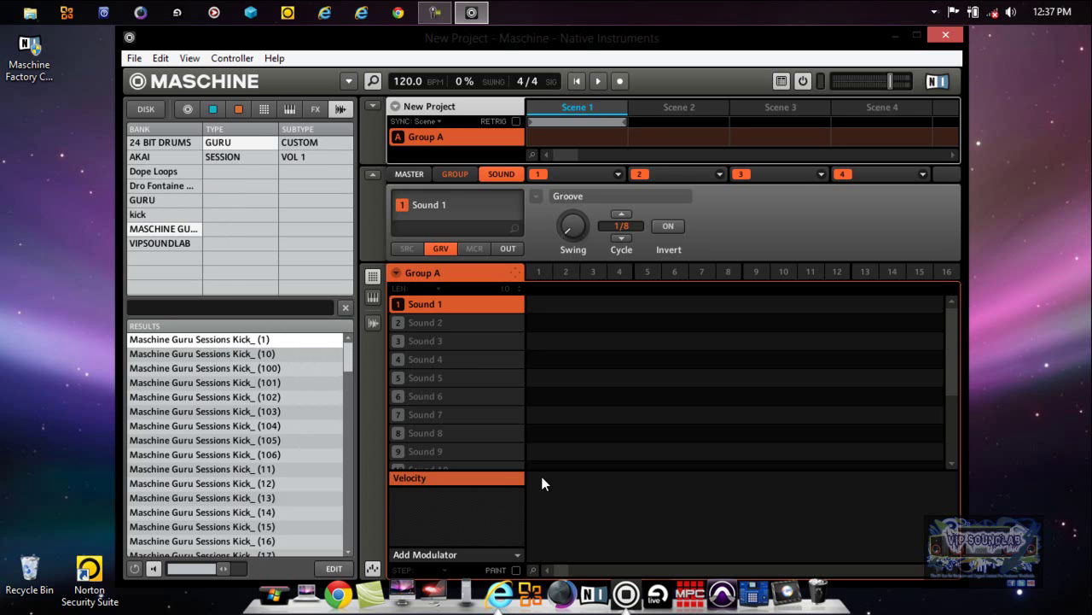
key("Right")
key("Down")
key("Up")
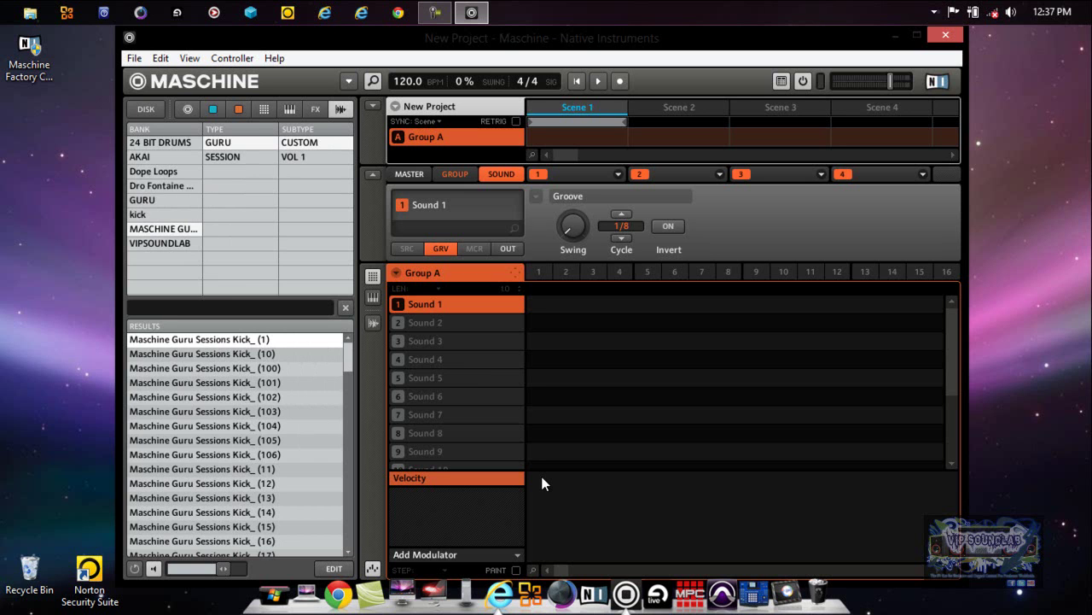
key("Down")
key("Down")
key("Down")
key("Down")
key("Down")
key("Down")
key("Down")
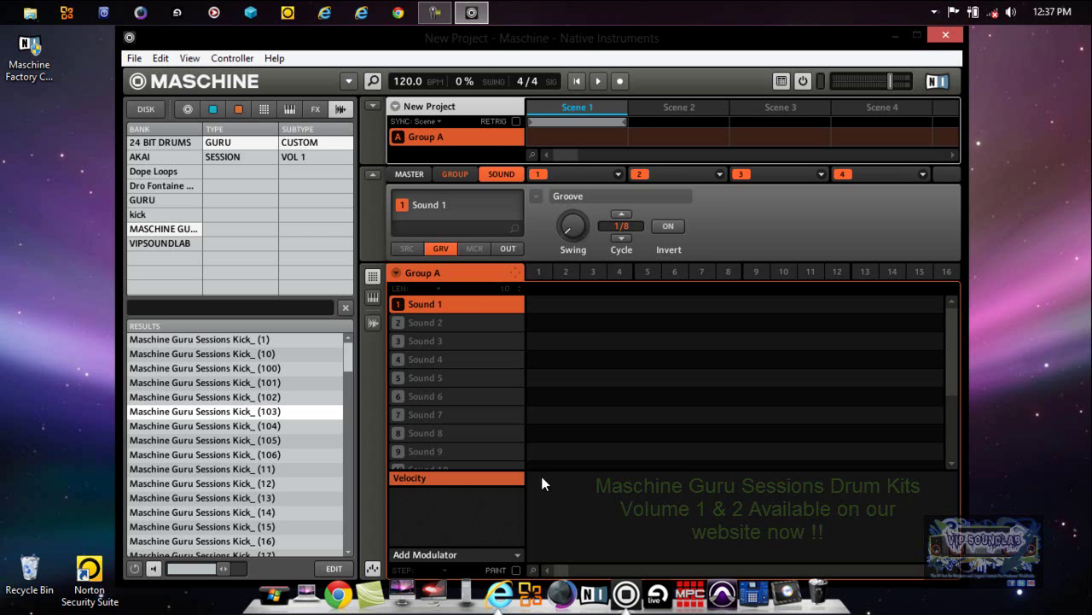
Step: Audition the kicks and load Kick_ (102) onto Sound 1 of Group A
key("Down")
key("Down")
key("Down")
key("Down")
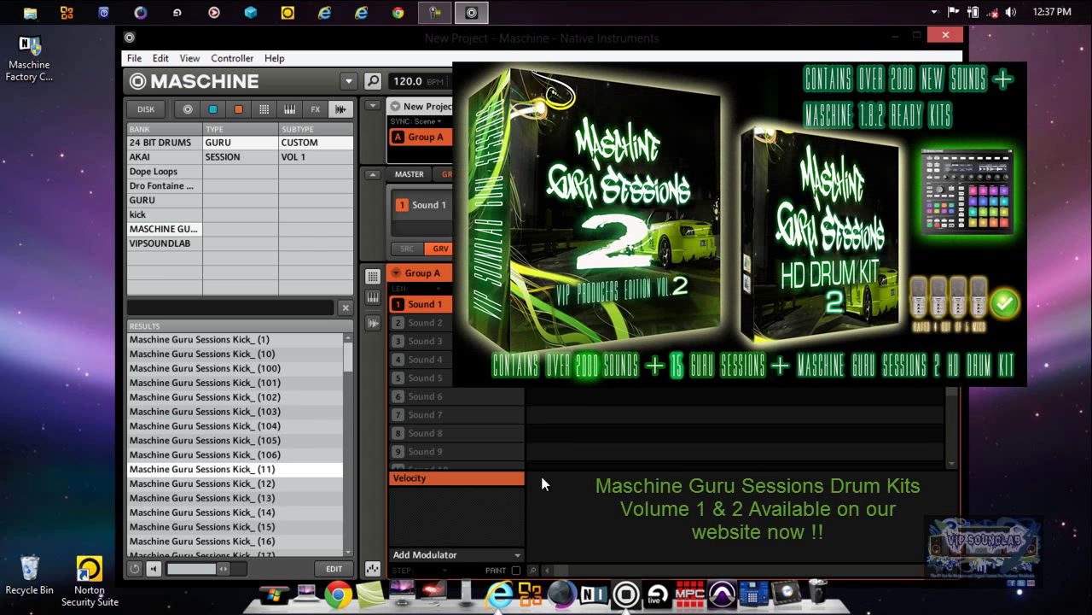
key("Down")
key("Down")
key("Down")
key("Down")
key("Down")
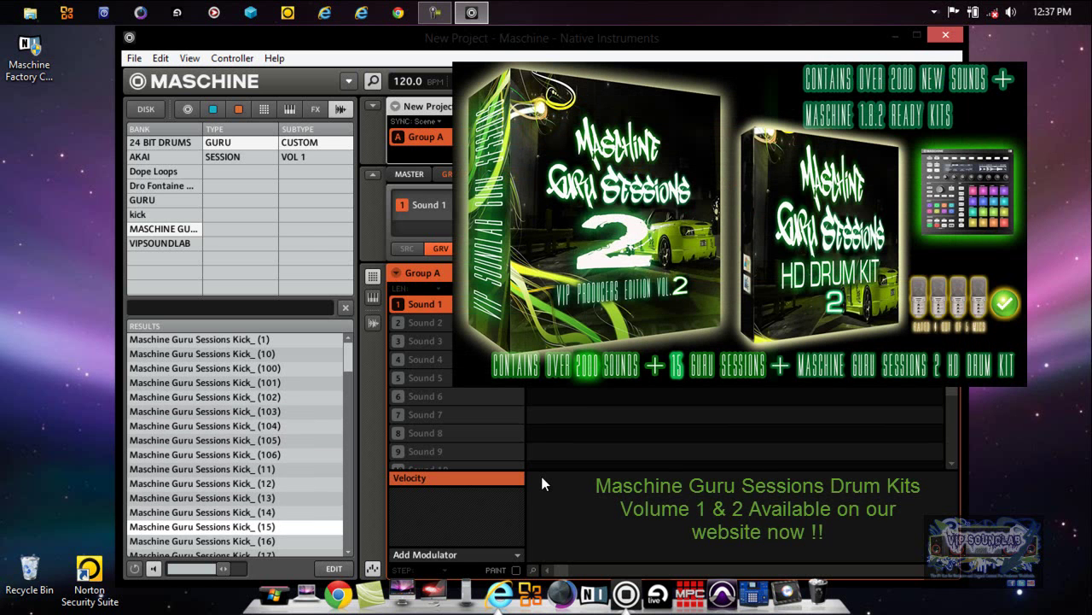
key("Down")
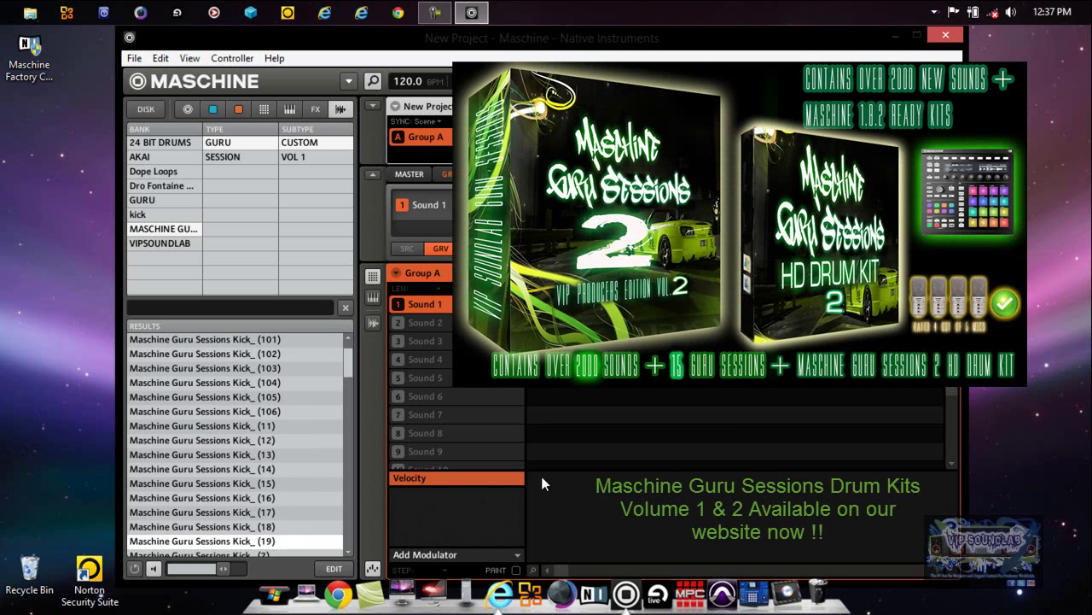
key("Down")
key("Down")
key("Down")
key("Down")
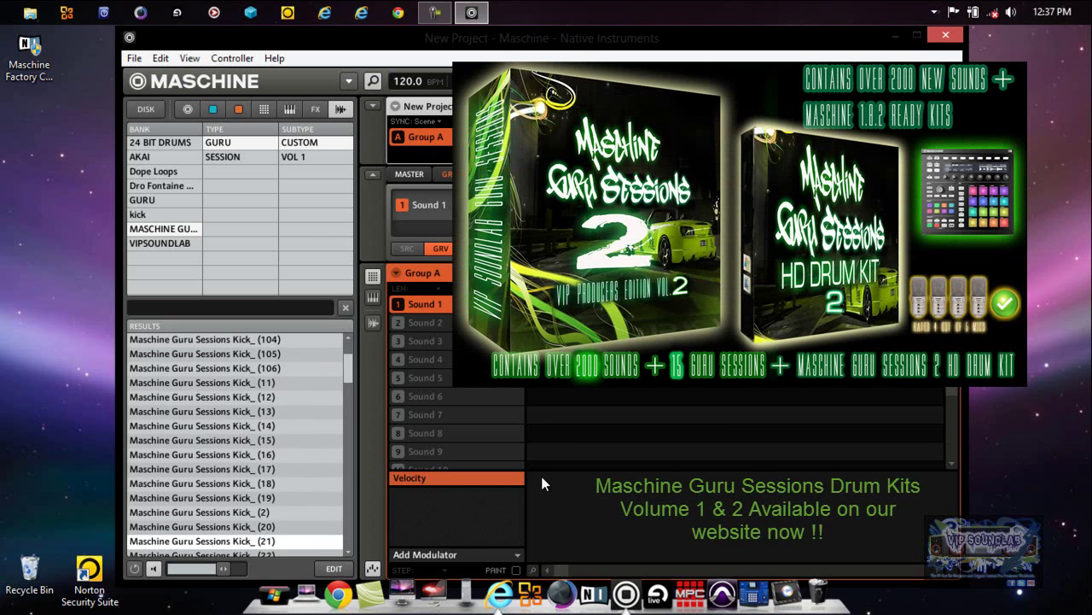
key("Up")
key("Up")
key("Up")
key("Up")
key("Up")
key("Up")
key("Up")
key("Up")
key("Up")
key("Up")
key("Up")
key("Up")
key("Up")
key("Up")
key("Up")
key("Up")
key("Up")
key("Up")
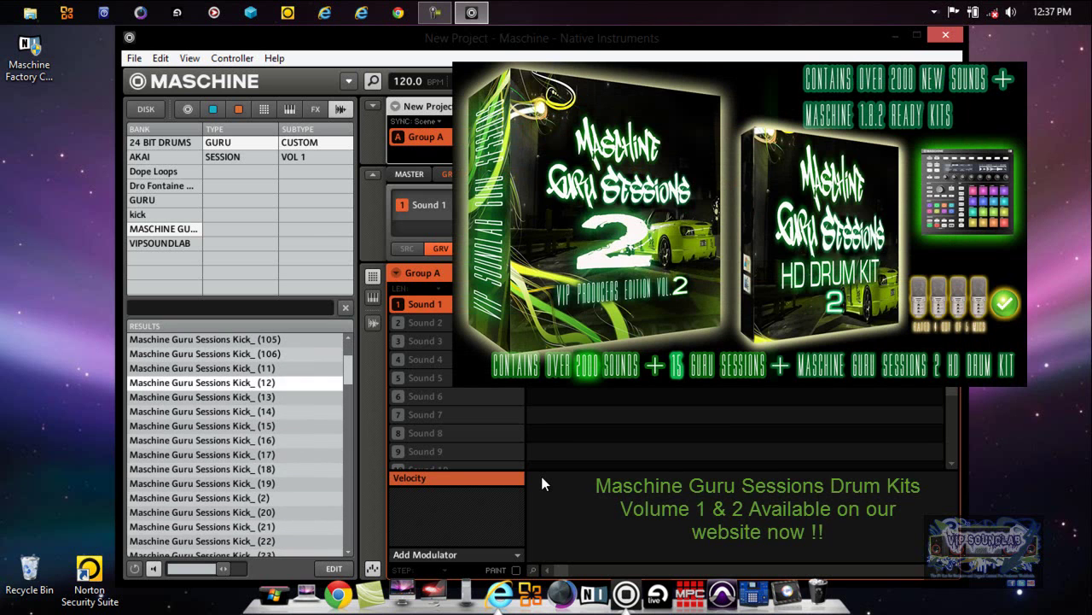
key("Up")
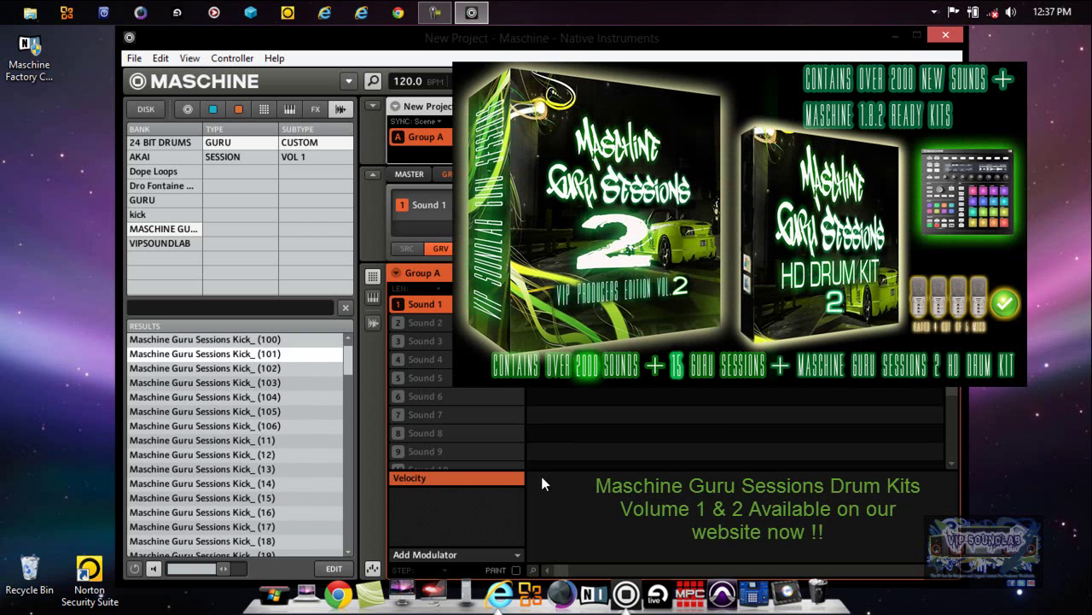
key("Down")
key("Down")
key("Up")
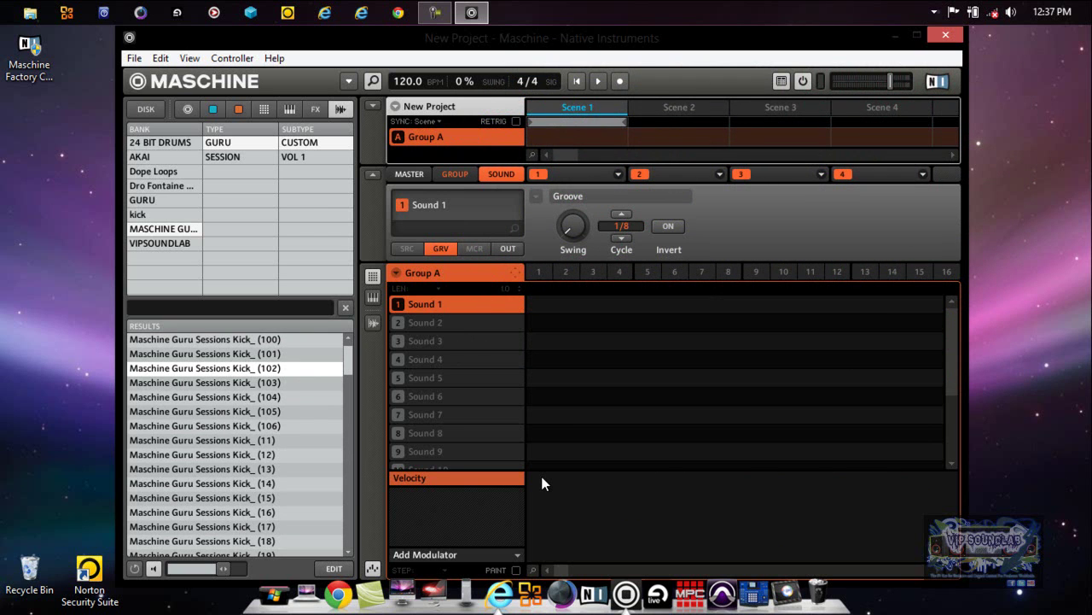
key("Return")
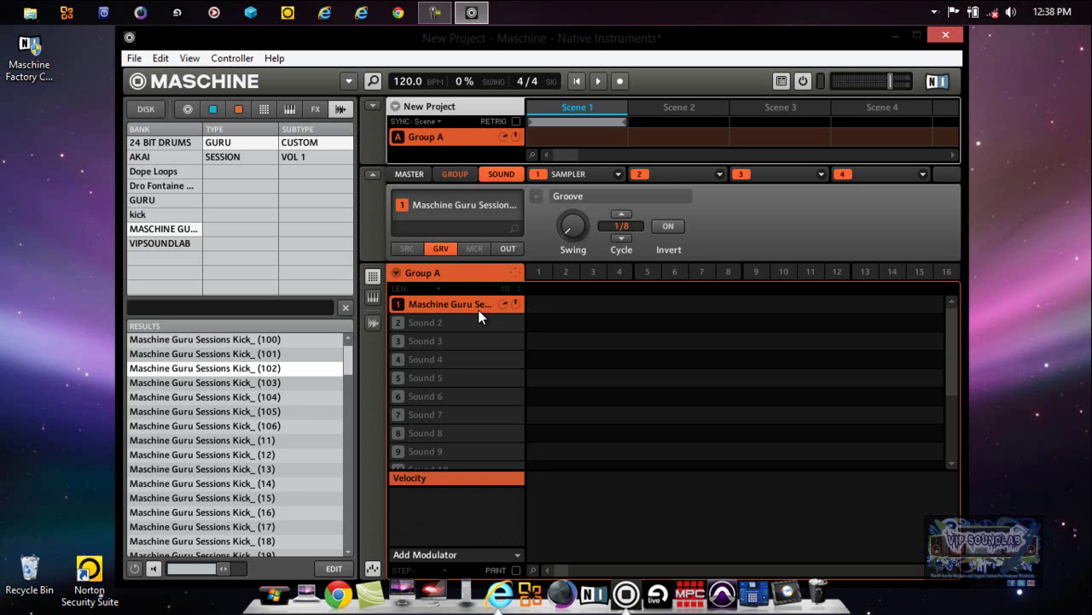
Step: Select kicks Kick_ (102) through (105) and drag them onto Group A sounds 2 to 5
left_click(259, 411, "shift")
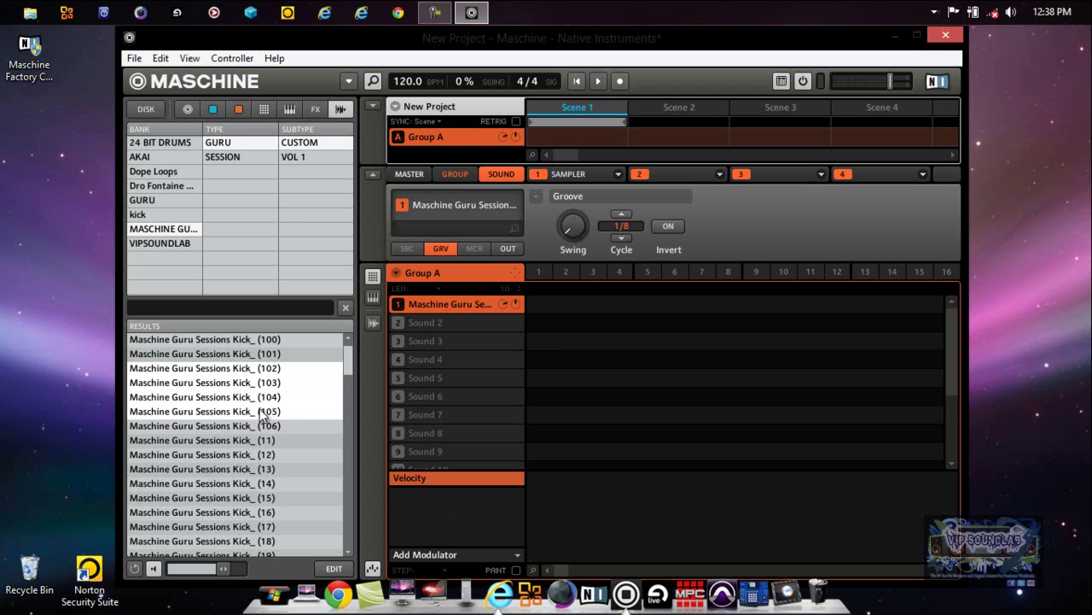
left_click_drag(260, 408, 472, 326)
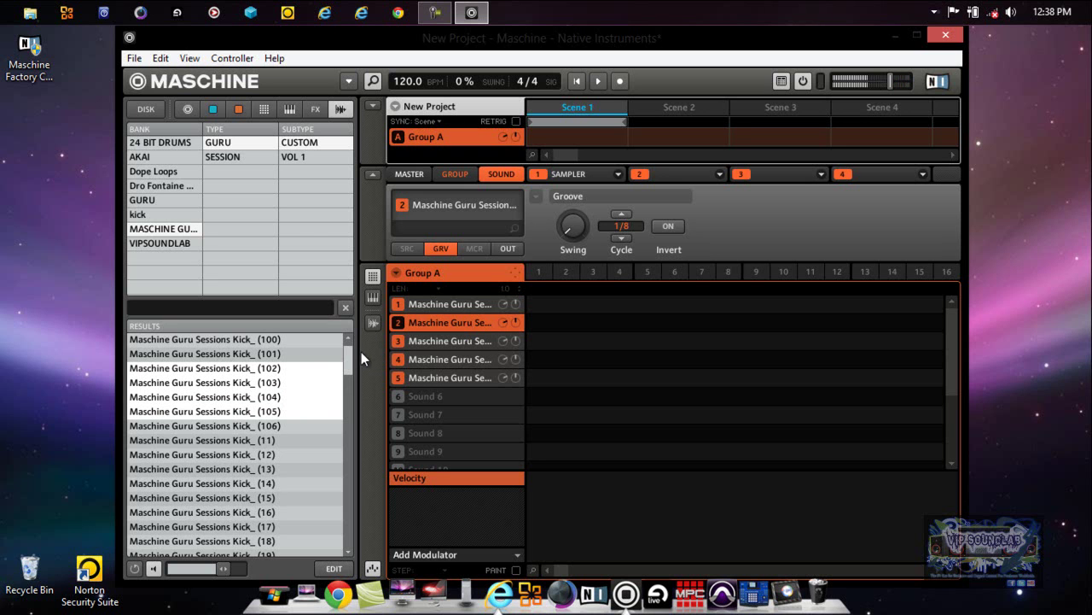
left_click_drag(349, 359, 344, 521)
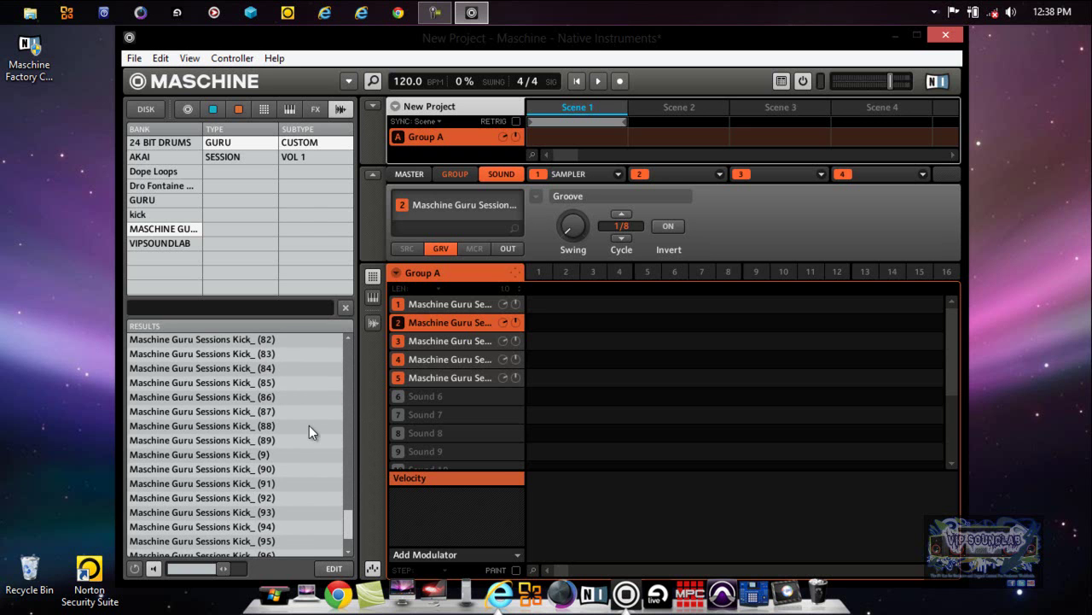
Step: Browse to bank VIPSOUNDLAB, type HD SNARES, and audition snares SL_A_Snare_01 to 05
key("Down")
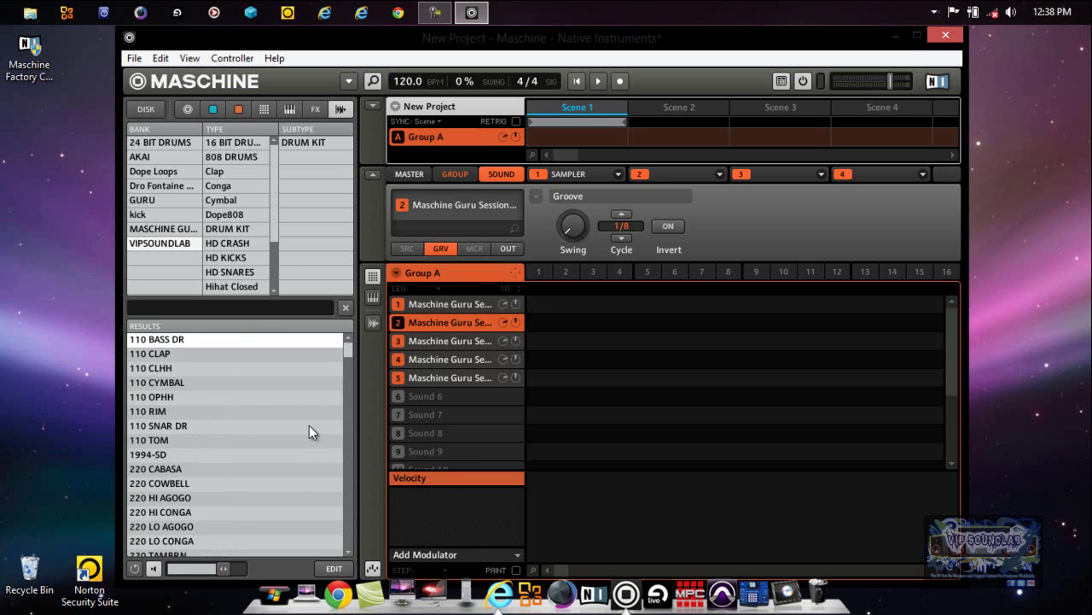
key("Down")
key("Down")
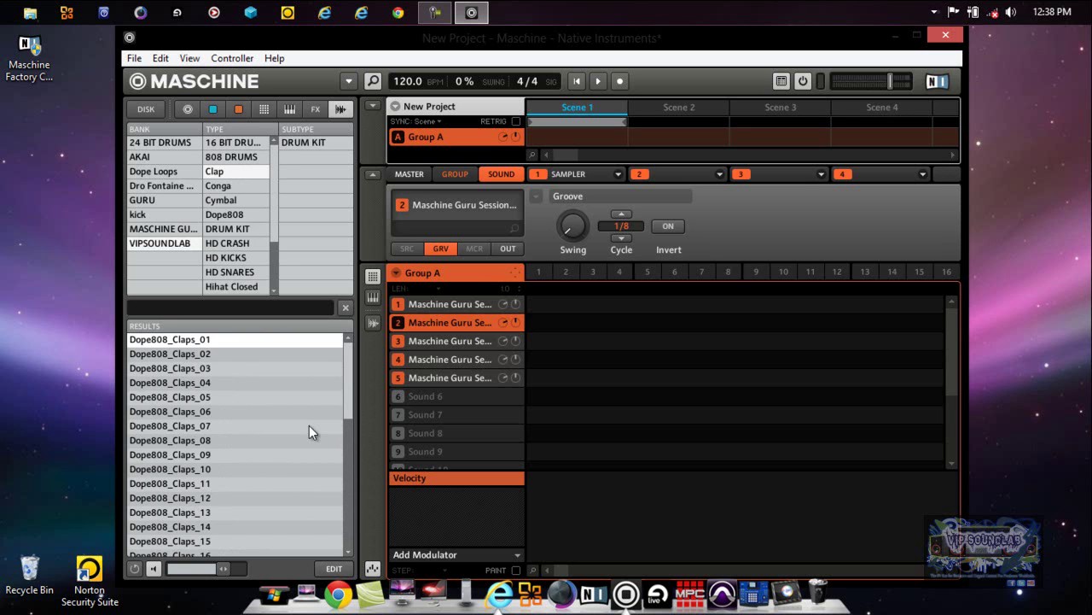
key("Down")
key("Down")
key("Down")
key("Down")
key("Down")
key("Down")
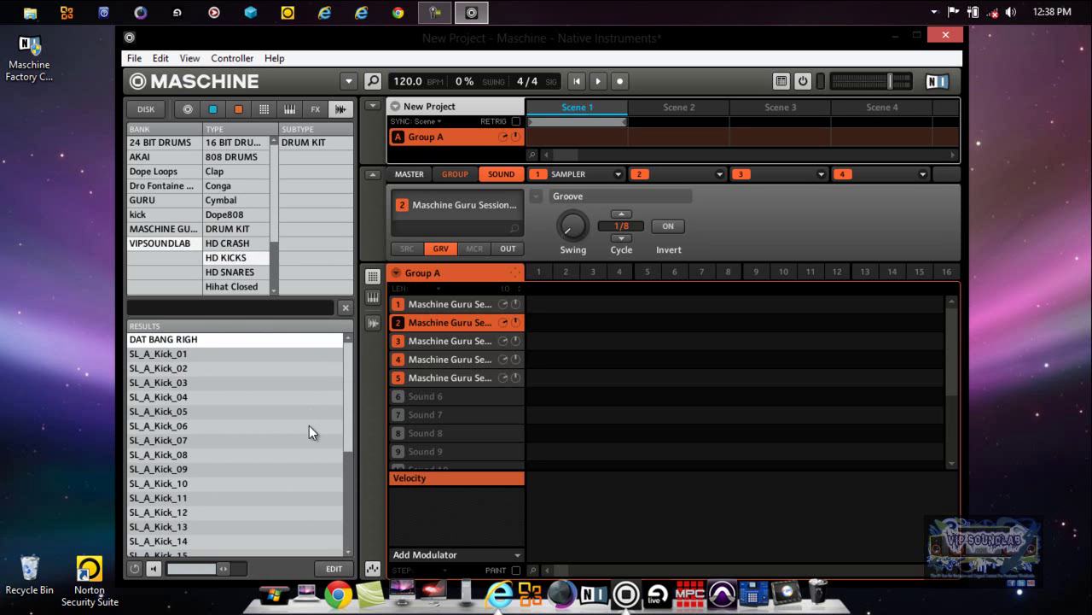
key("Down")
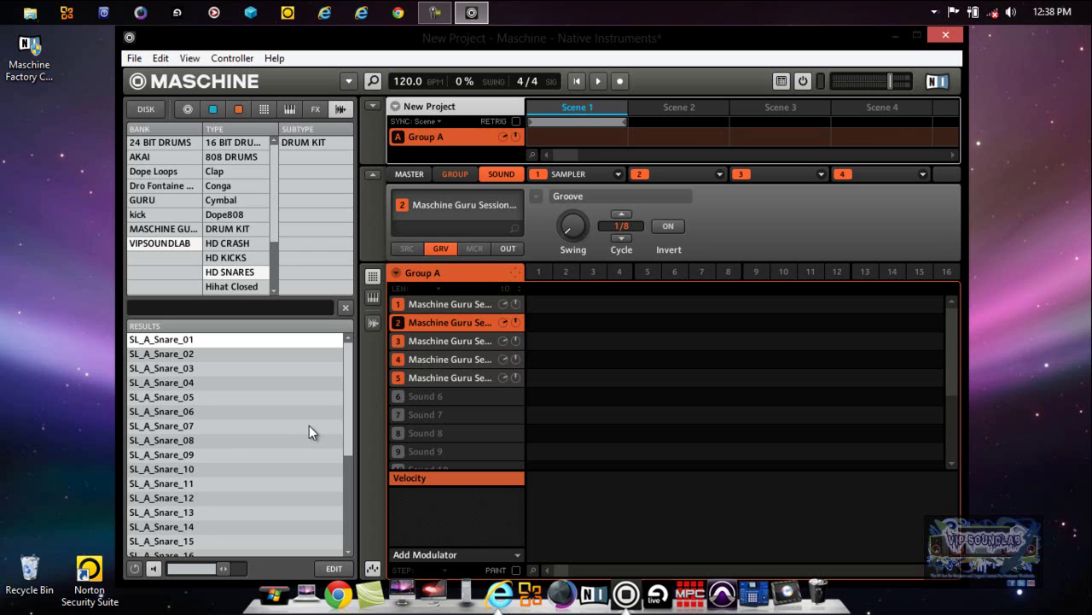
key("Down")
key("Down")
key("Down")
key("Down")
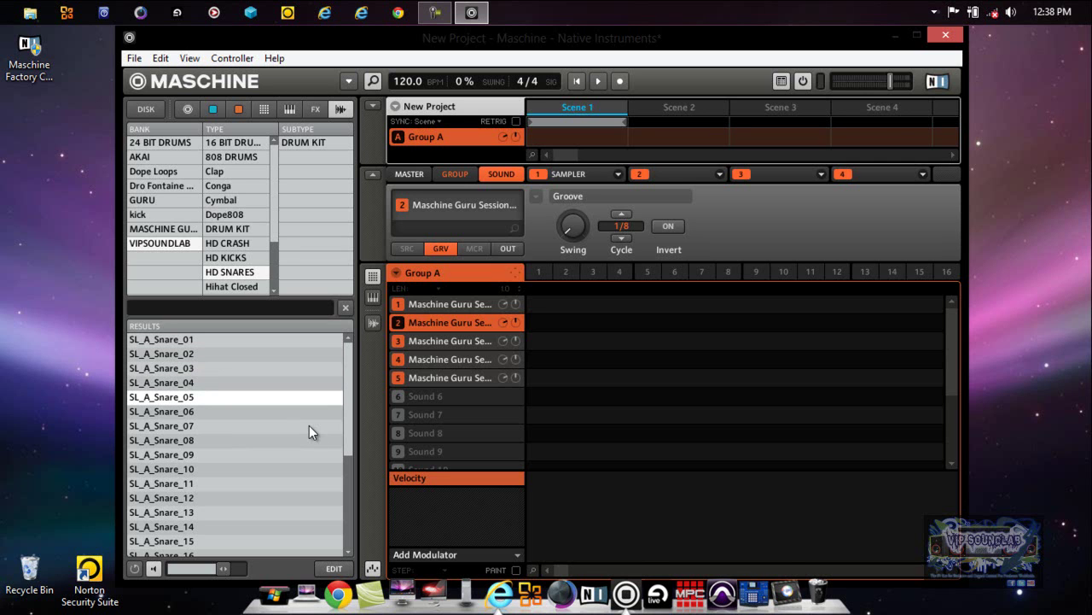
Step: Select snares SL_A_Snare_03 through 08 and drag them onto Sound 6
left_click(204, 370)
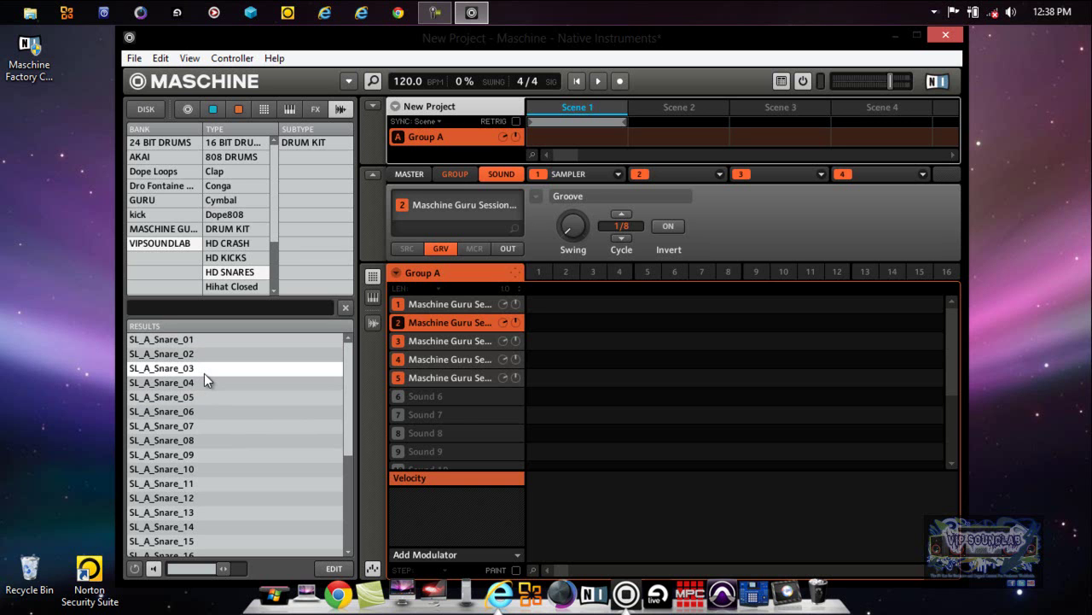
left_click(210, 438, "ctrl")
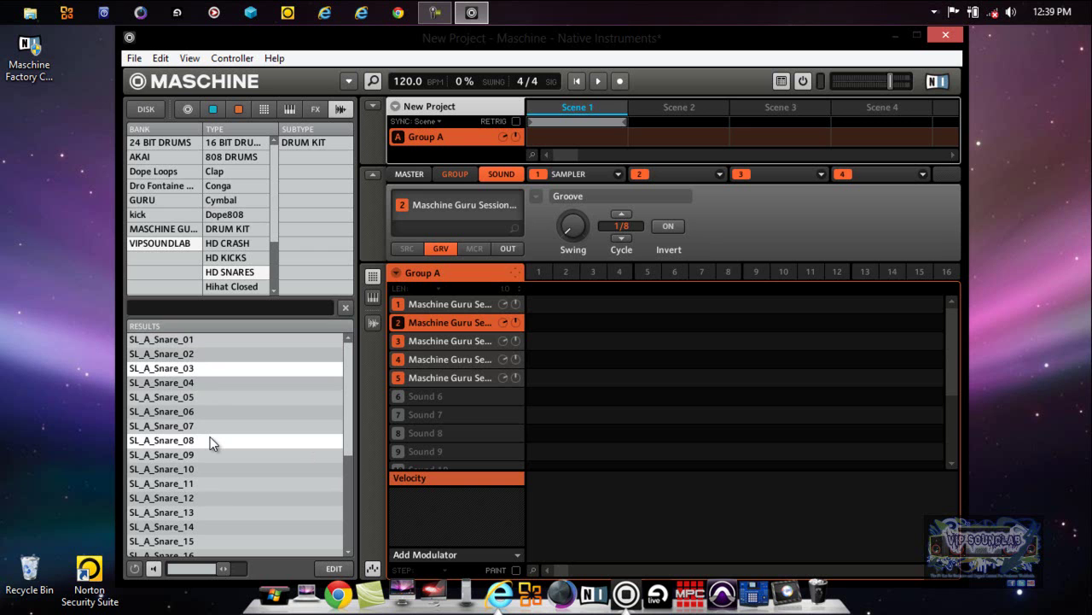
left_click(210, 425, "ctrl")
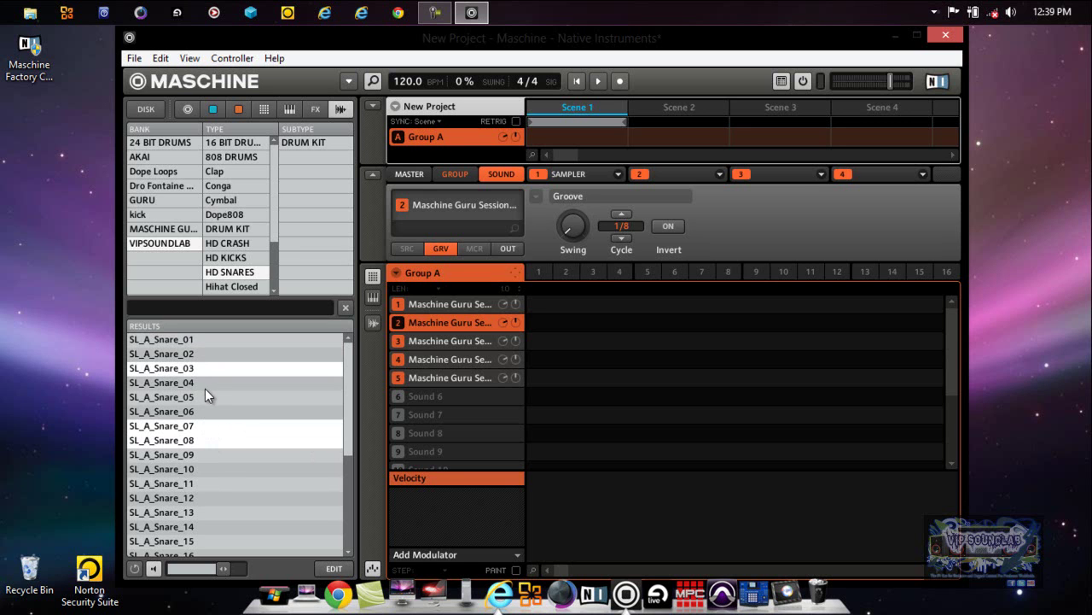
left_click(205, 389, "shift")
left_click_drag(205, 388, 448, 395)
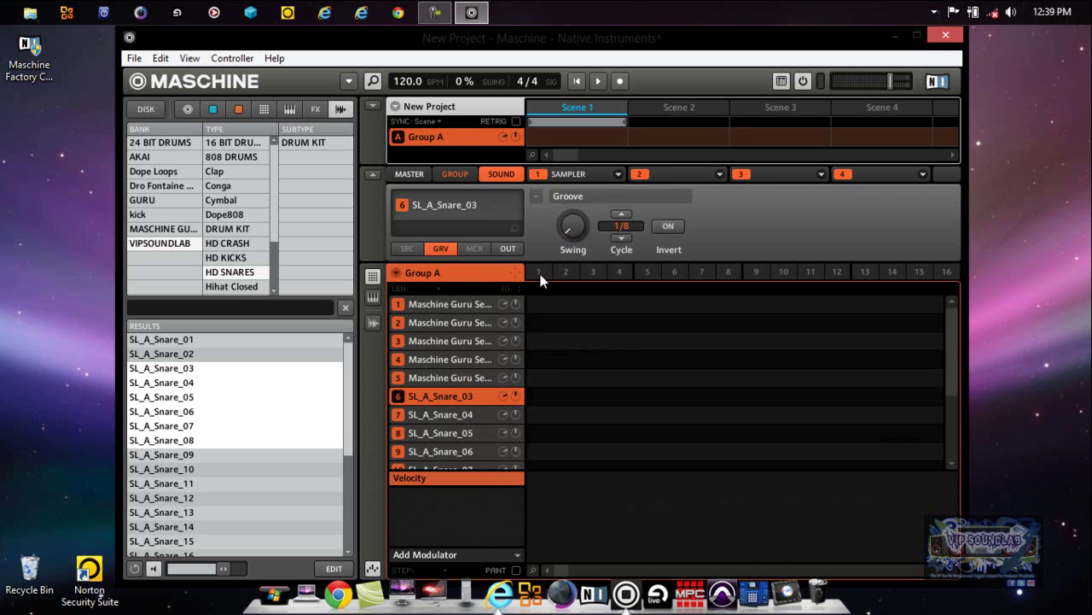
Step: Create Group A's pattern 1 in Scene 1, then choose MASCHINE > File > Save Project with Samples
left_click(539, 272)
mouse_move(539, 273)
left_mouse_down()
mouse_move(510, 237)
mouse_move(374, 155)
mouse_move(538, 274)
left_mouse_up()
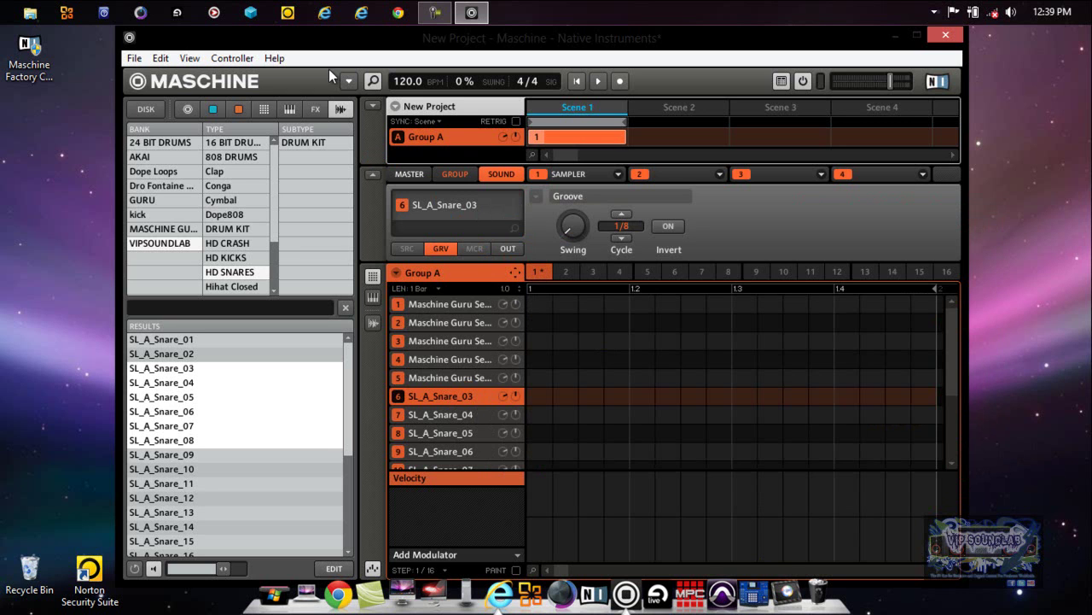
left_click(349, 82)
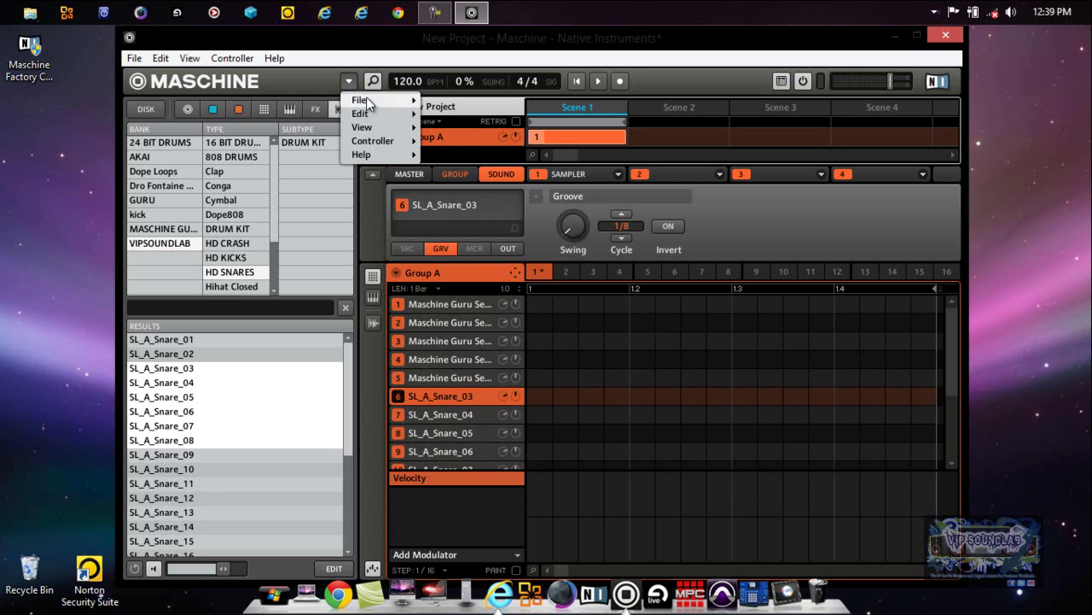
mouse_move(367, 100)
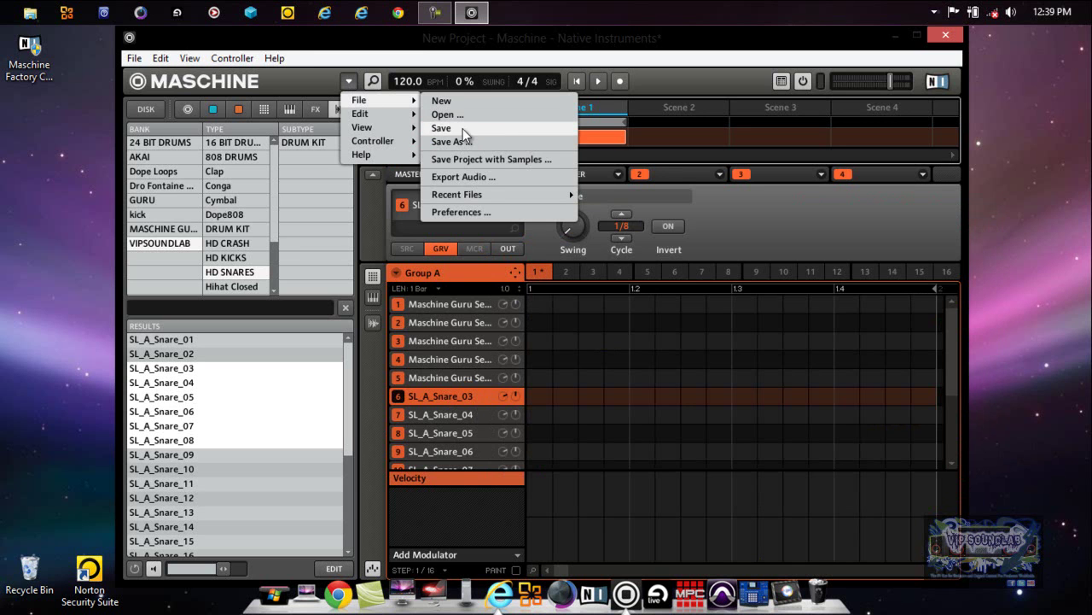
left_click(468, 160)
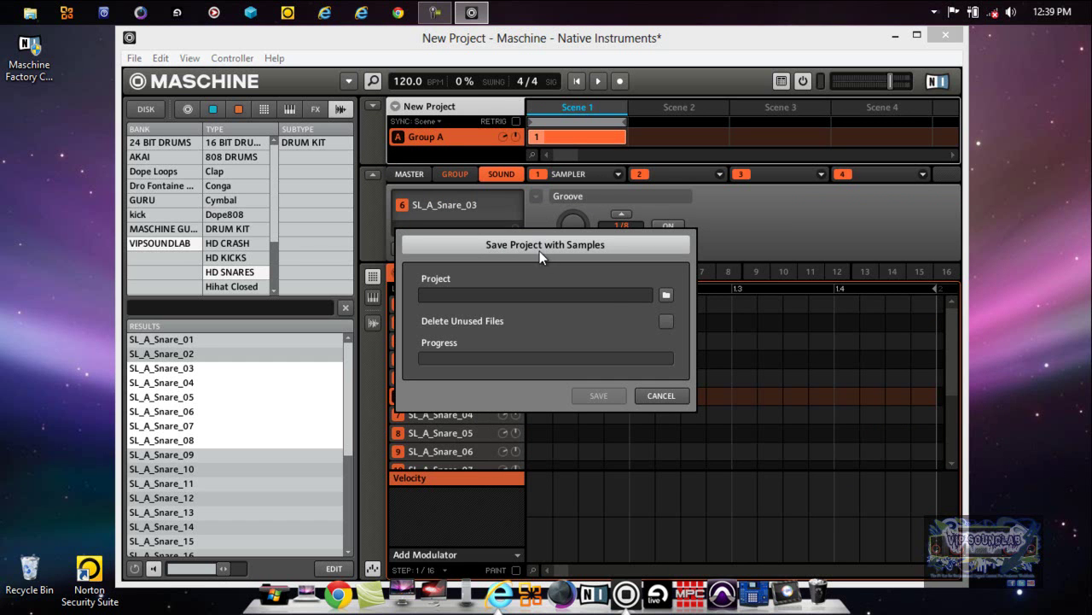
Step: Cancel the samples dialog and save the Untitled project as 'IMPORT VIP KIT' in Maschine Projects
left_click(660, 395)
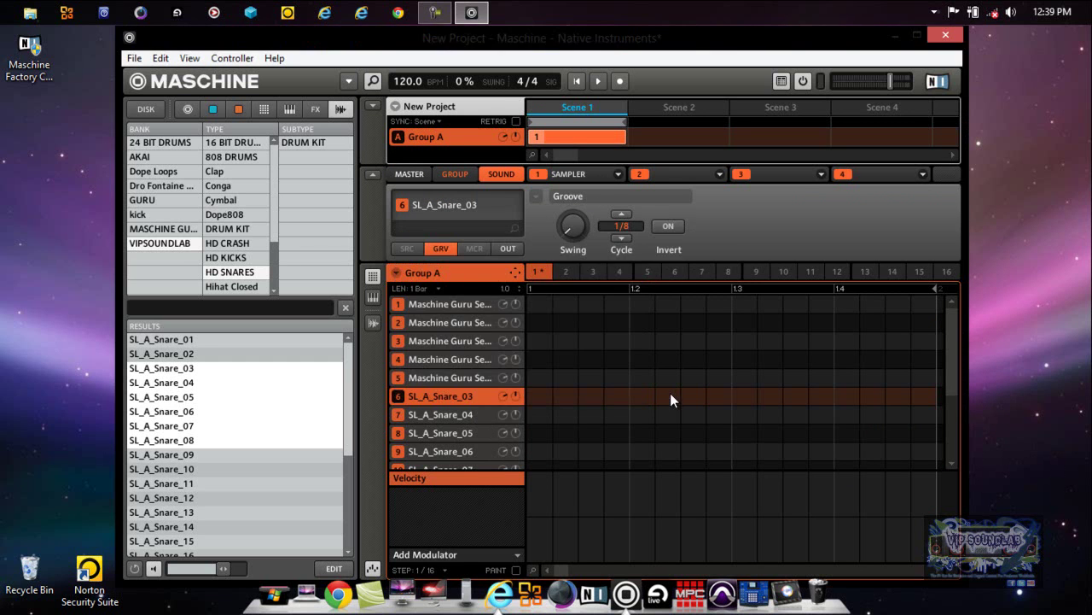
left_click(395, 108)
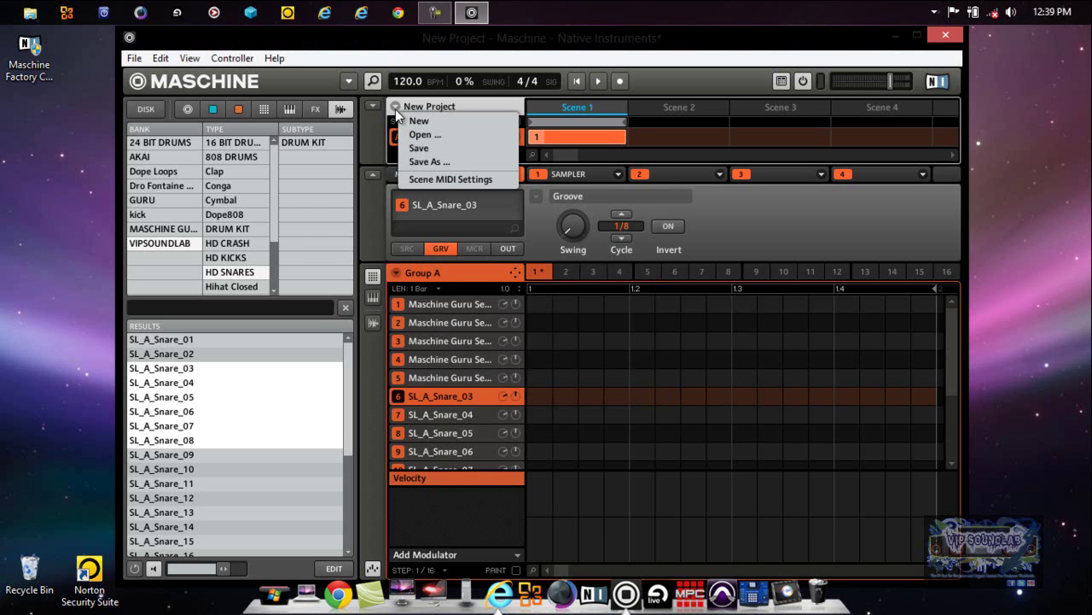
left_click(423, 162)
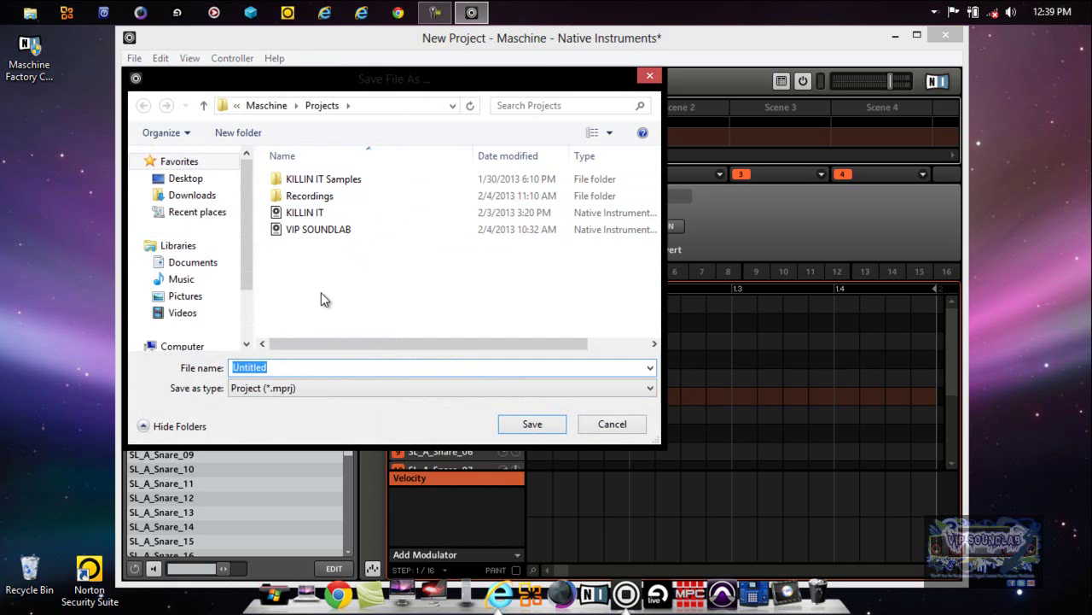
key("BackSpace")
type("IMPORT VIP K")
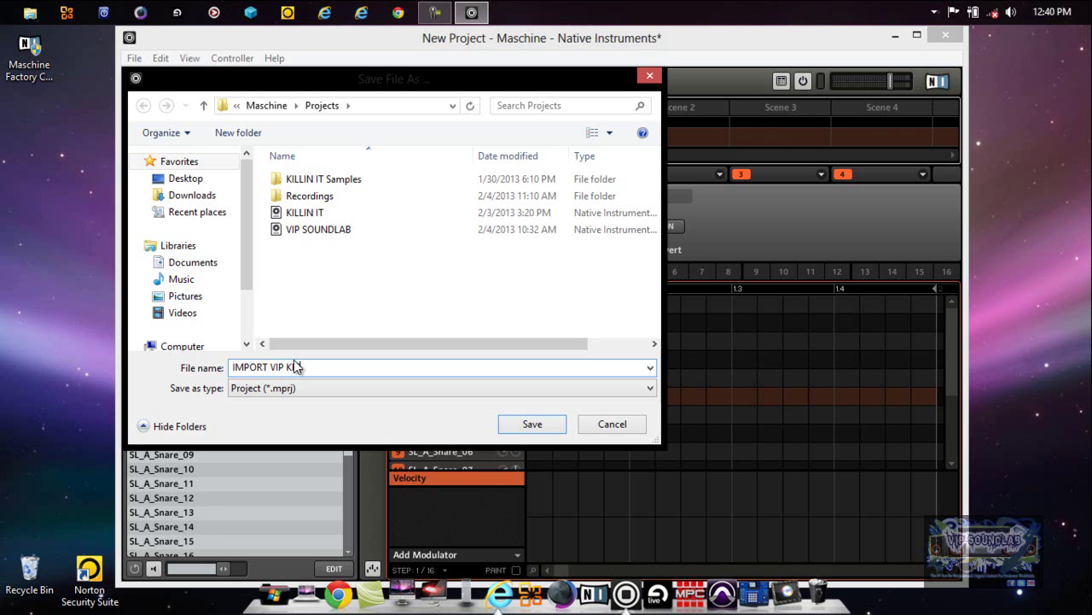
type("IT")
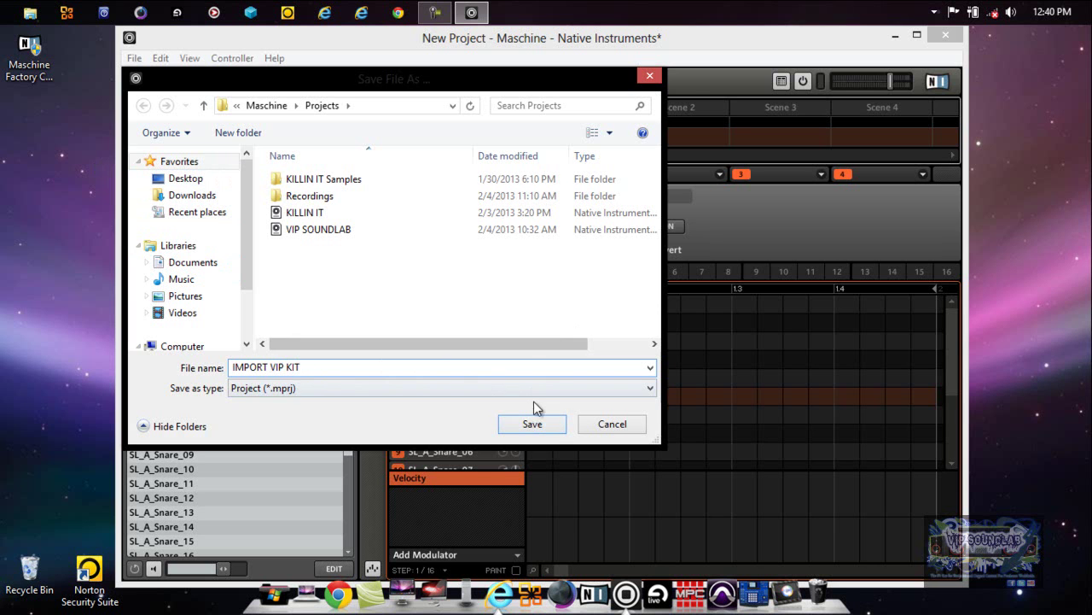
left_click(547, 425)
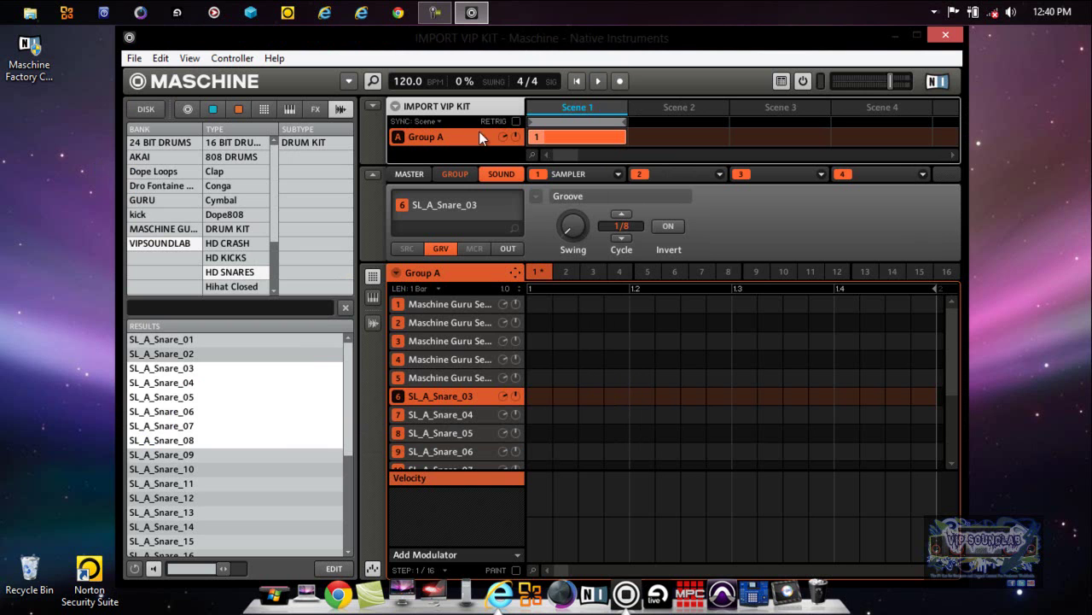
Step: Save IMPORT VIP KIT with samples to the Desktop, creating its IMPORT VIP KIT Samples folder
left_click(346, 82)
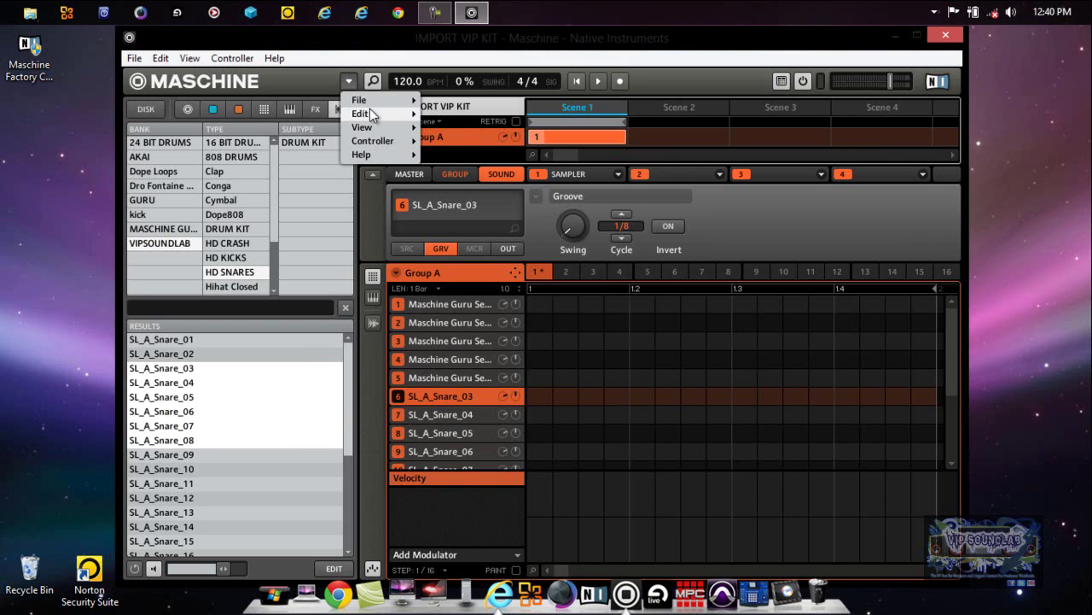
mouse_move(369, 99)
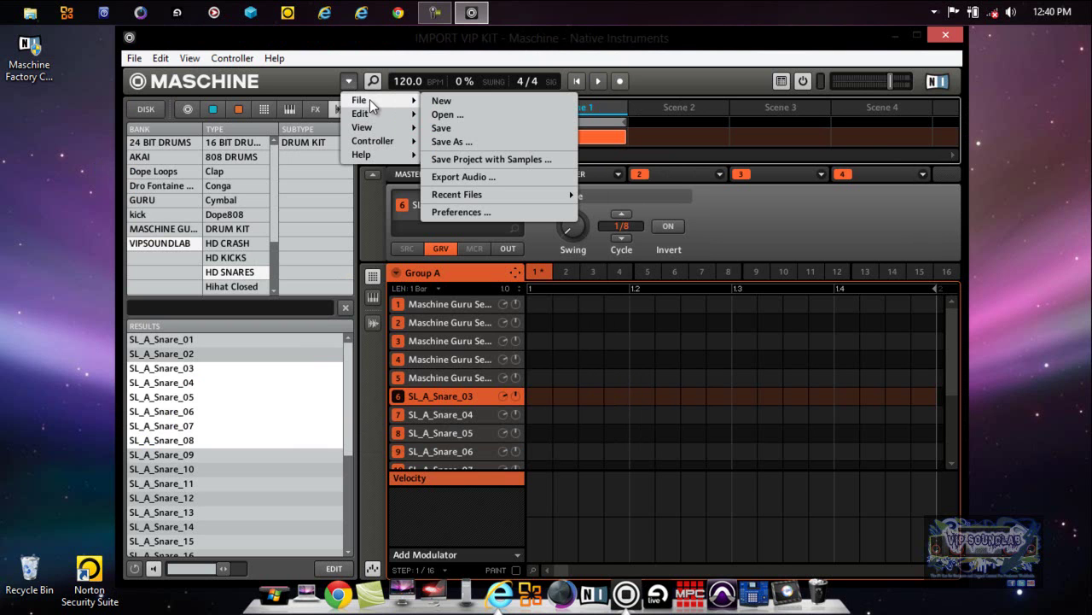
left_click(477, 159)
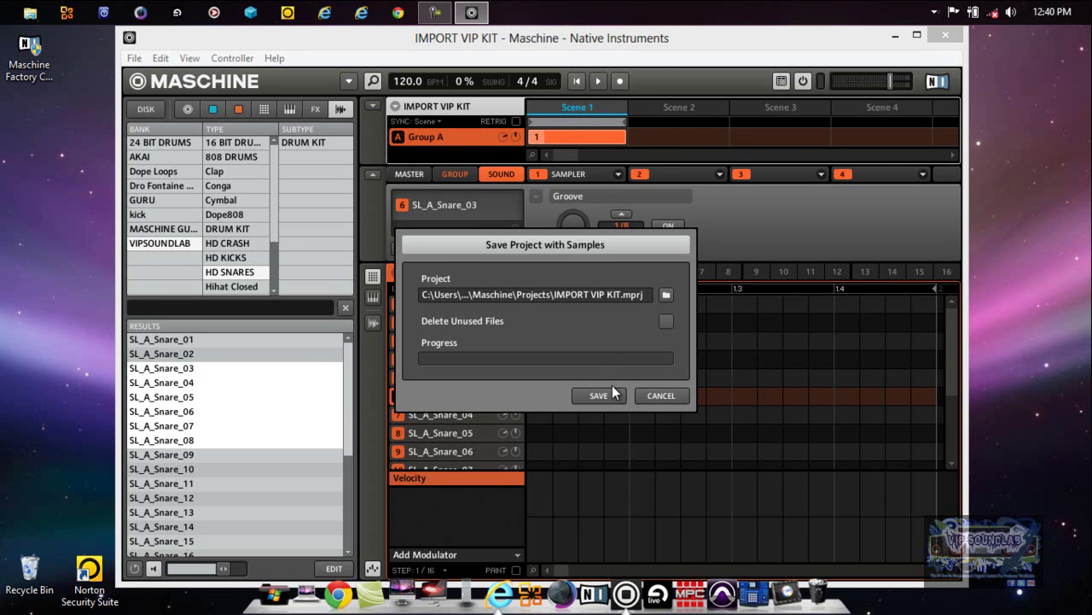
left_click(665, 295)
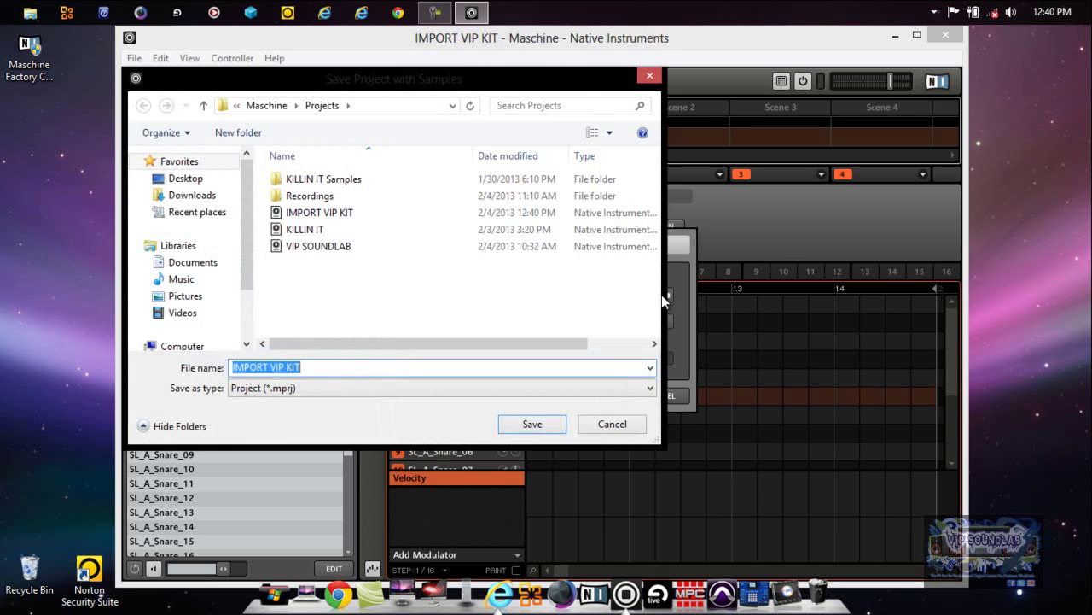
left_click(193, 178)
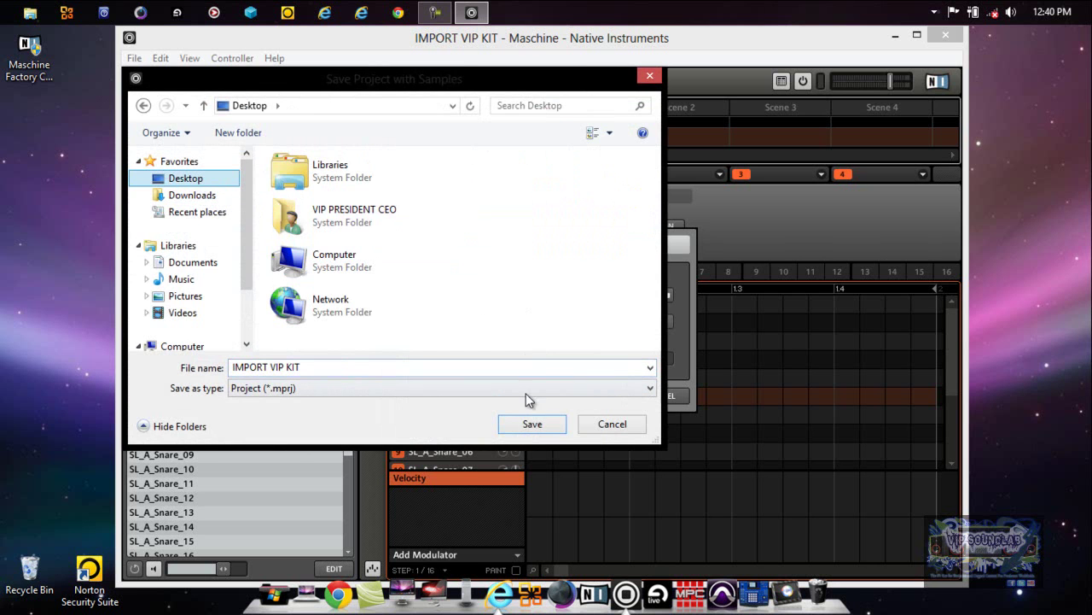
left_click(530, 422)
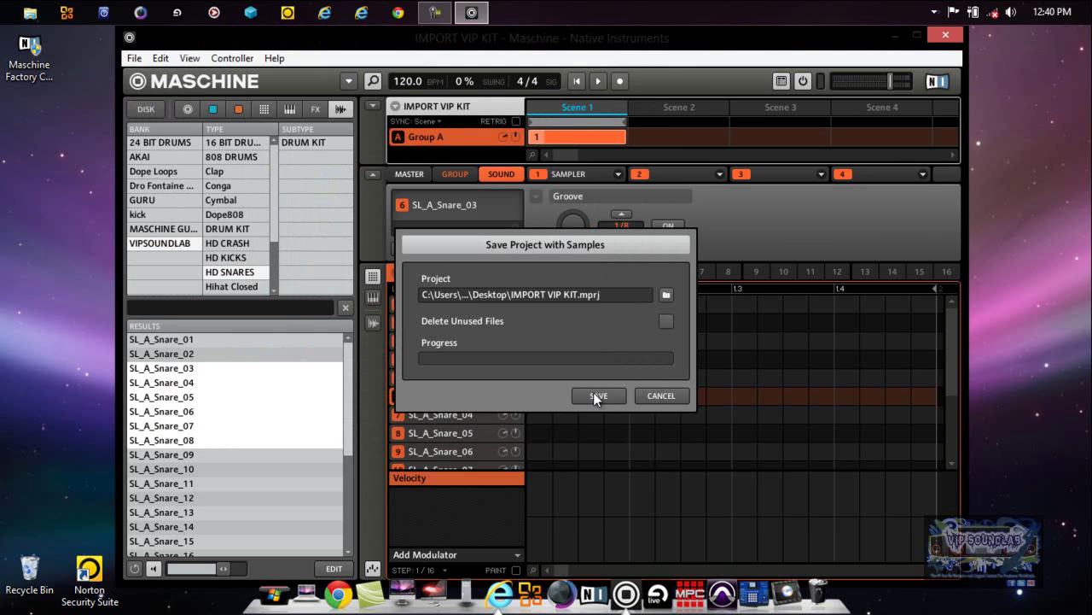
left_click(596, 396)
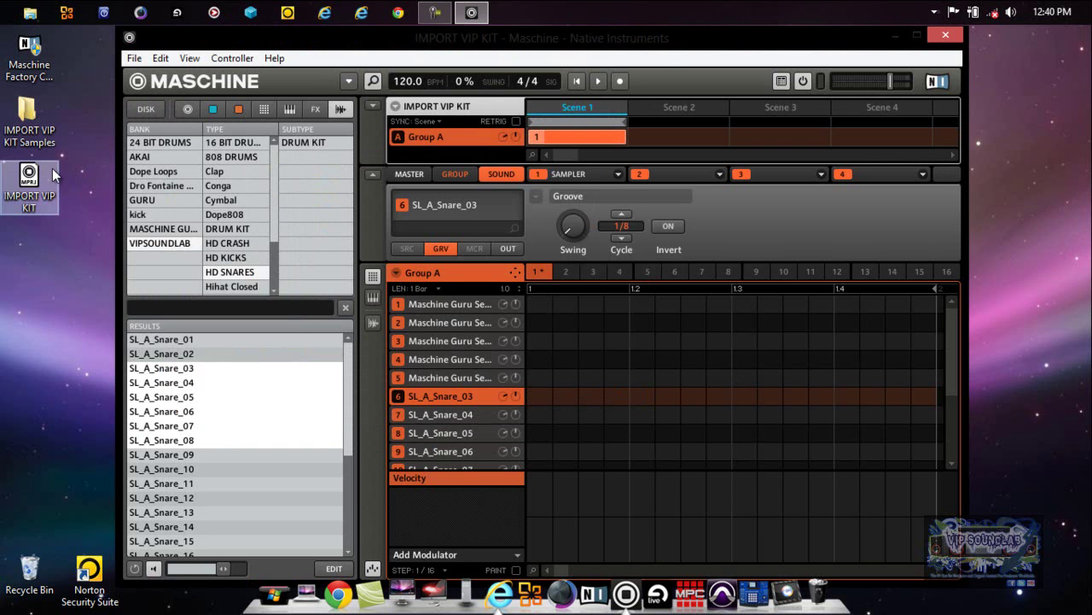
mouse_move(48, 175)
left_mouse_down()
mouse_move(47, 189)
mouse_move(29, 181)
left_mouse_up()
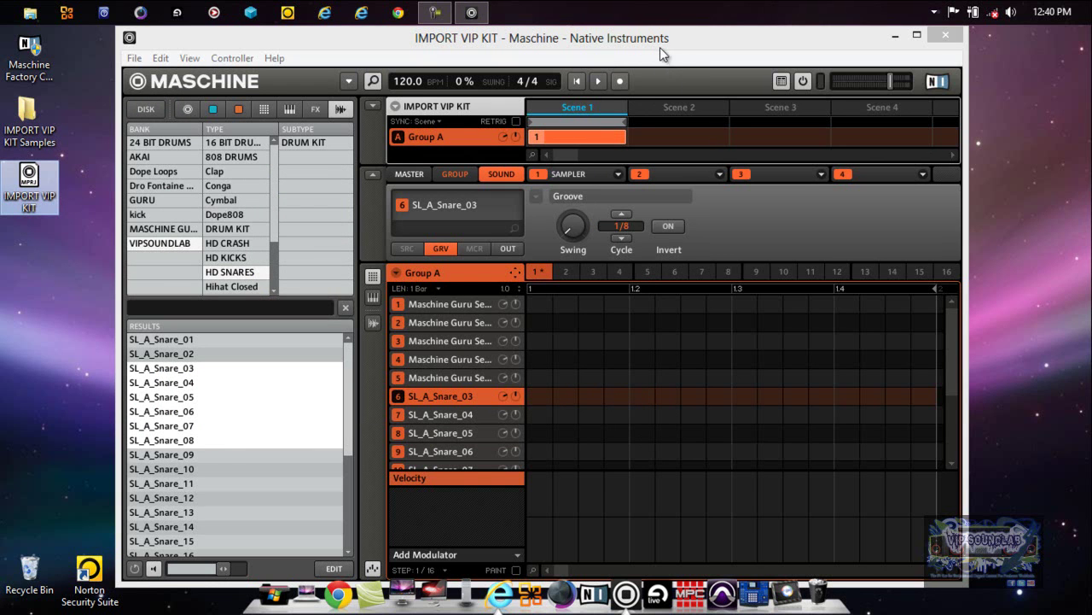
left_click(26, 107)
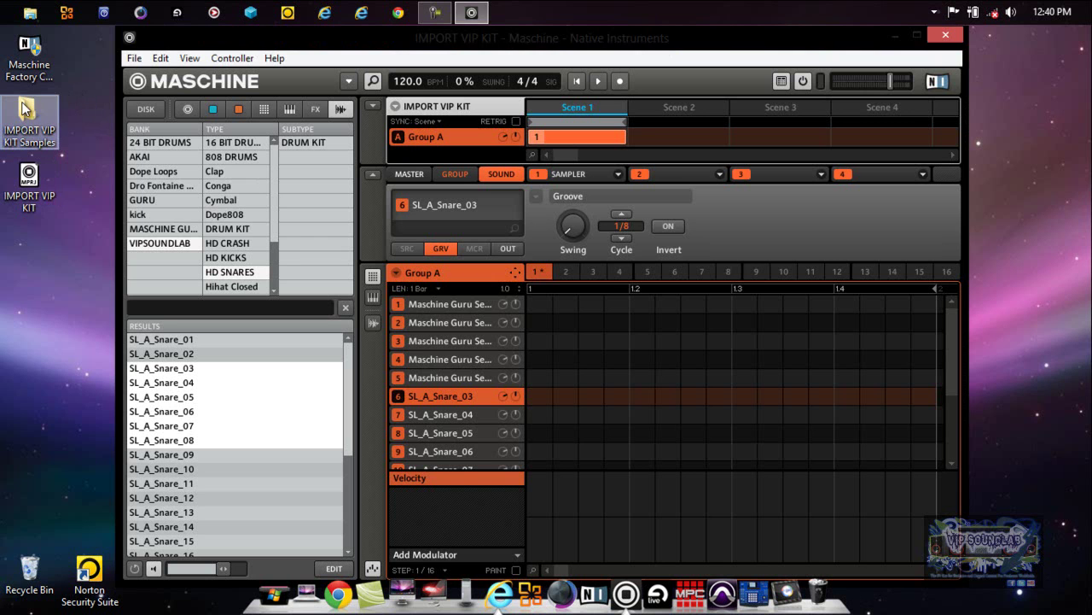
double_click(26, 107)
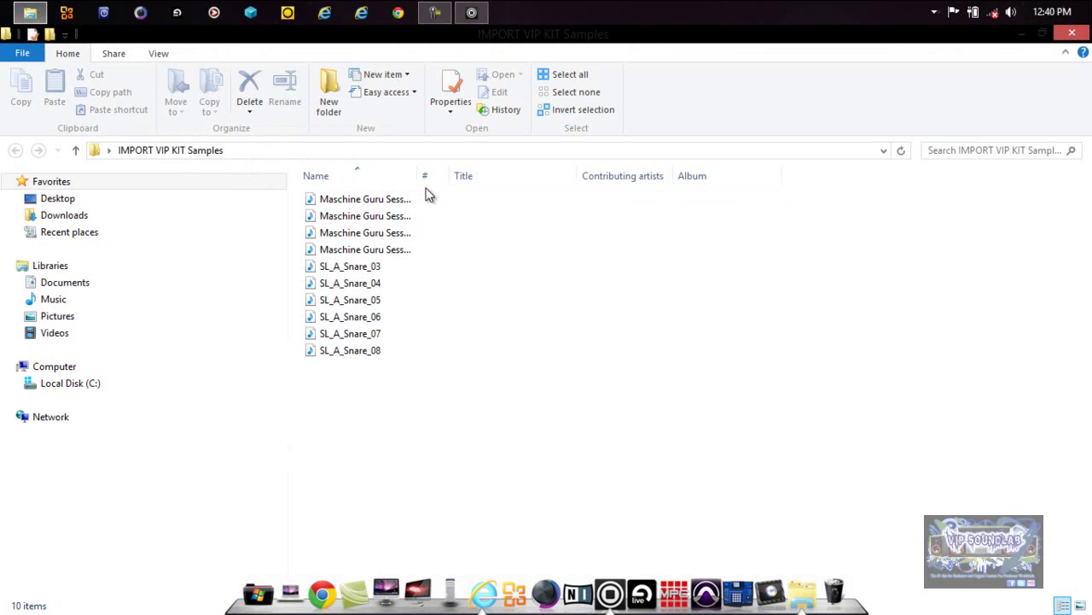
left_click_drag(419, 176, 529, 205)
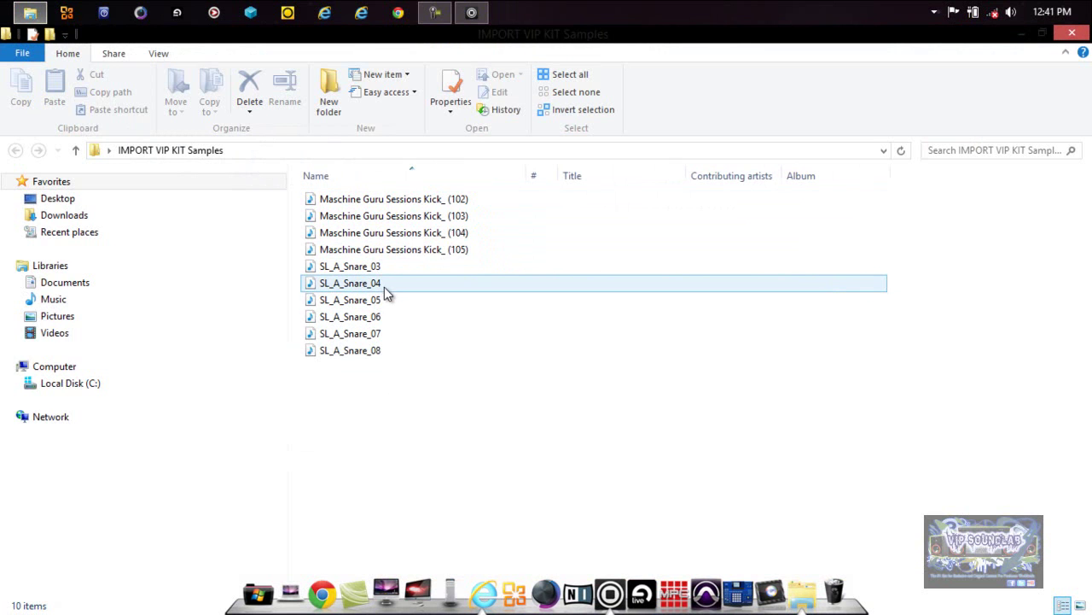
left_click(1068, 33)
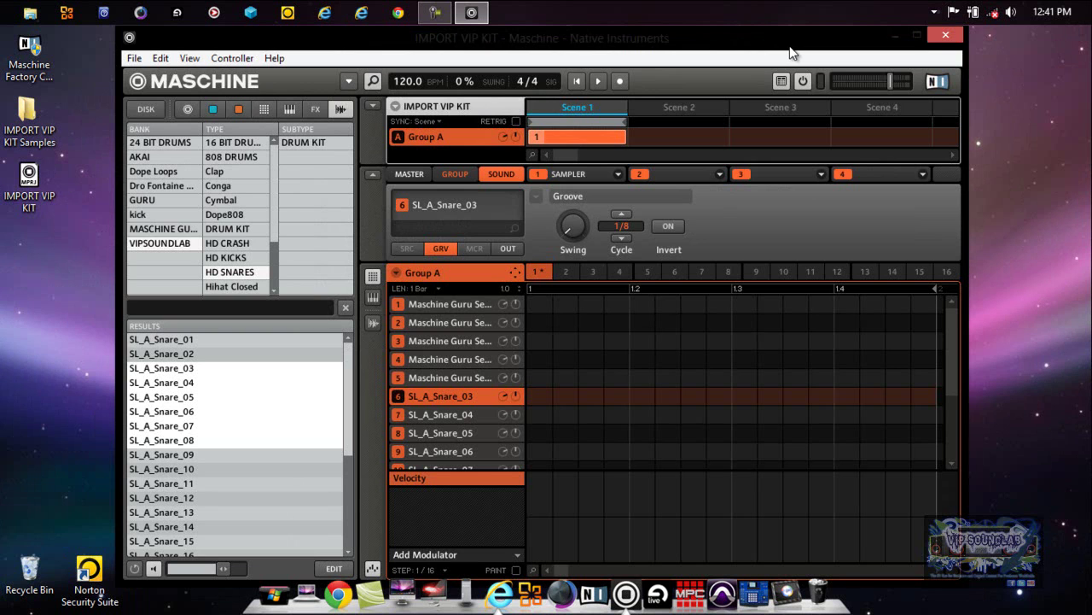